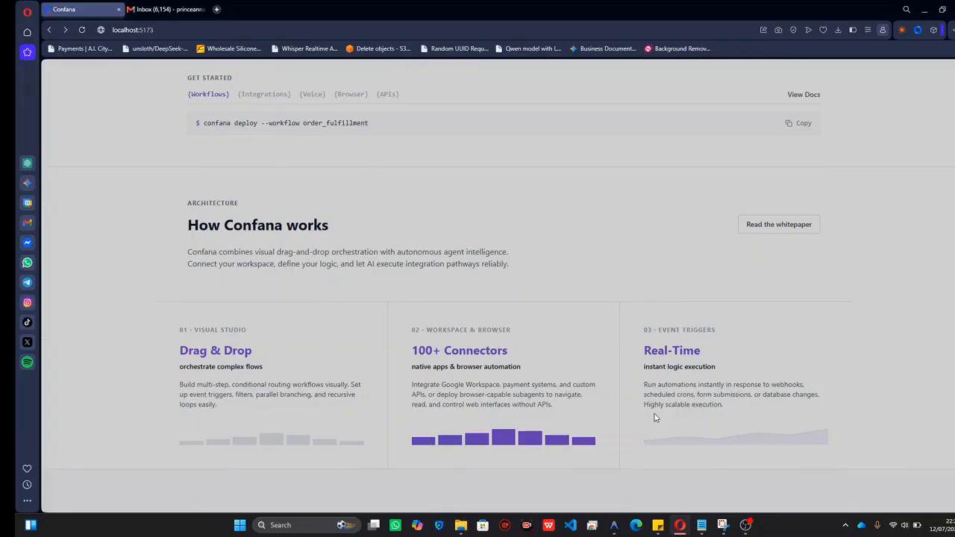
Examine the Confana landing page's architecture, use-case and closing call-to-action sections.
scroll(655, 418, down, 4)
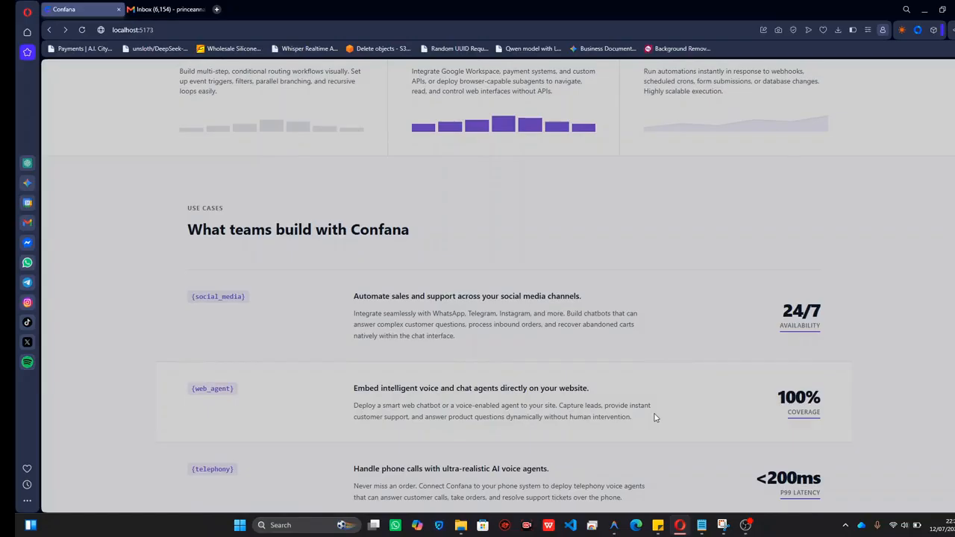
scroll(655, 418, down, 1)
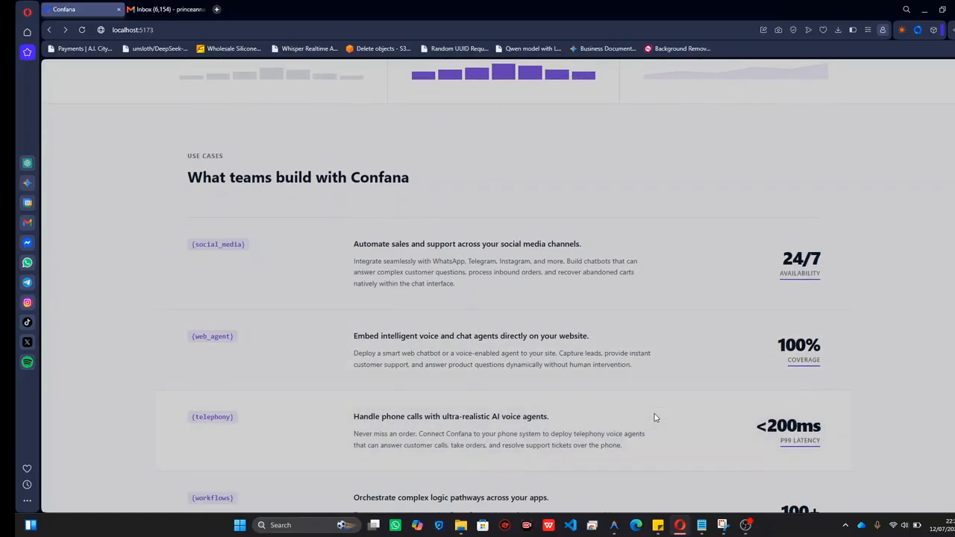
scroll(655, 418, down, 1)
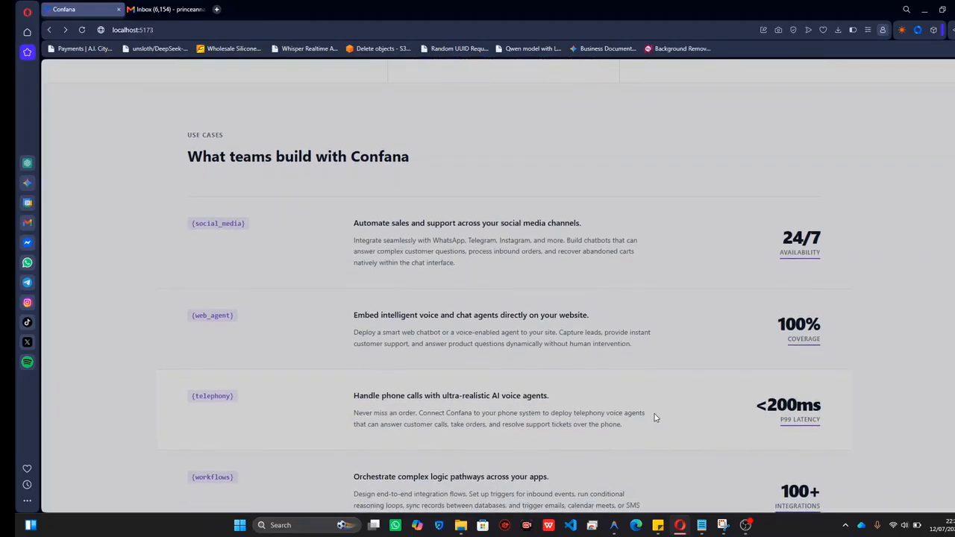
scroll(655, 418, down, 3)
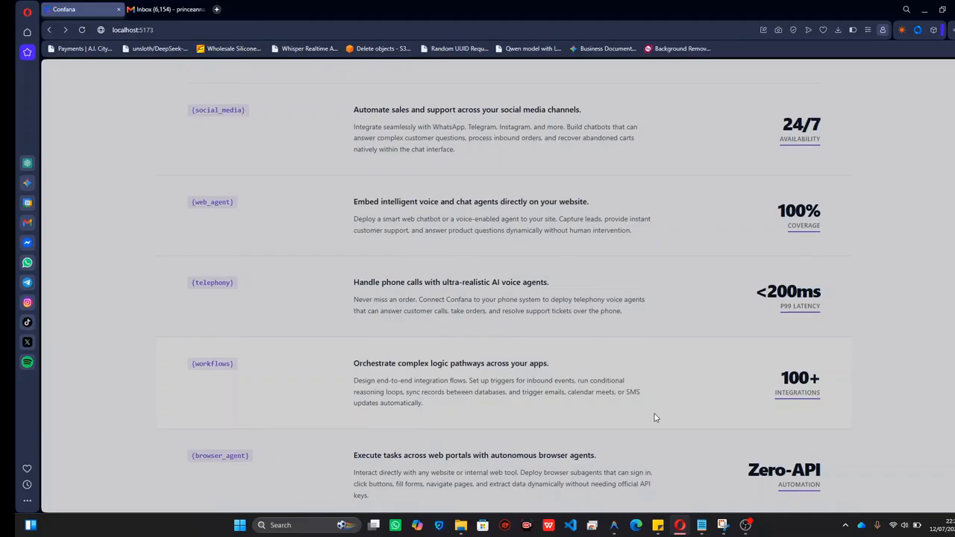
scroll(655, 418, down, 4)
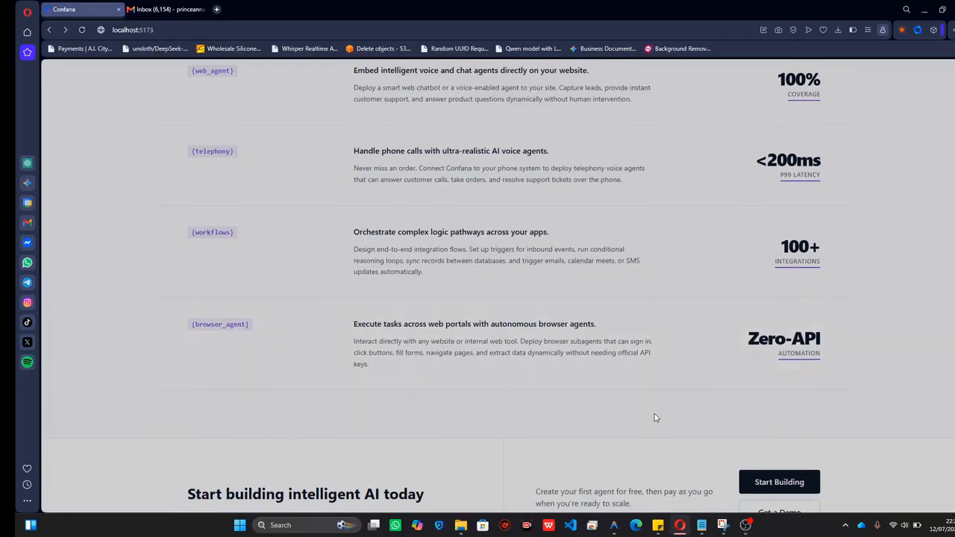
scroll(655, 418, down, 1)
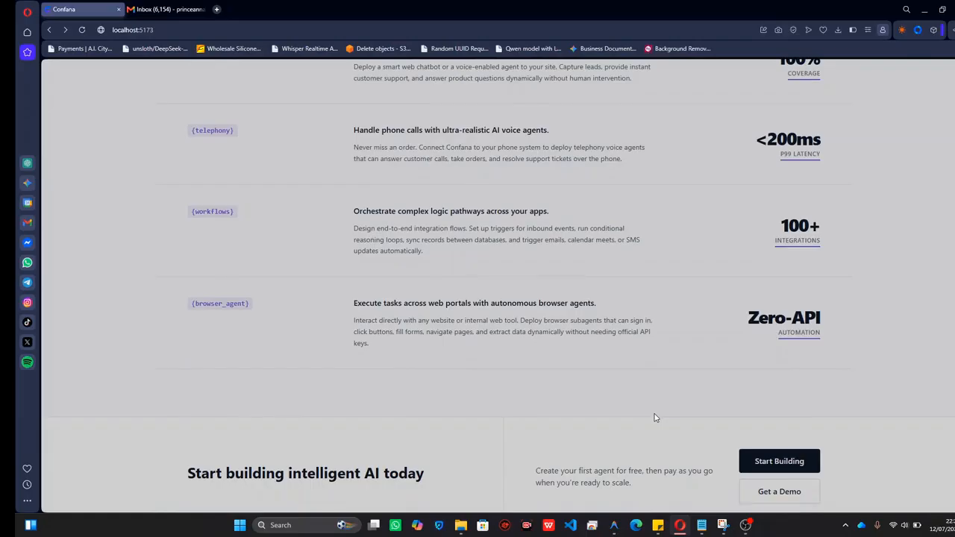
scroll(656, 418, down, 2)
scroll(656, 418, up, 10)
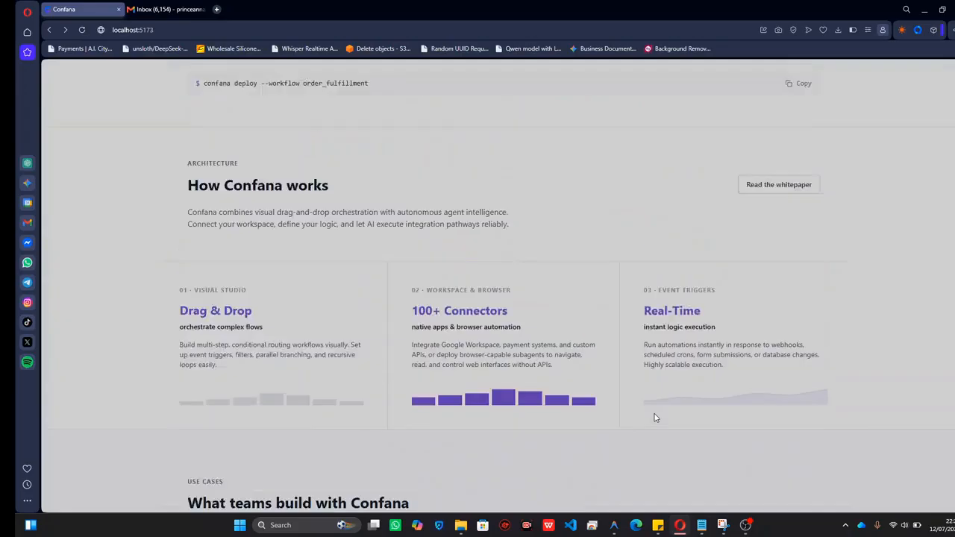
scroll(655, 418, up, 10)
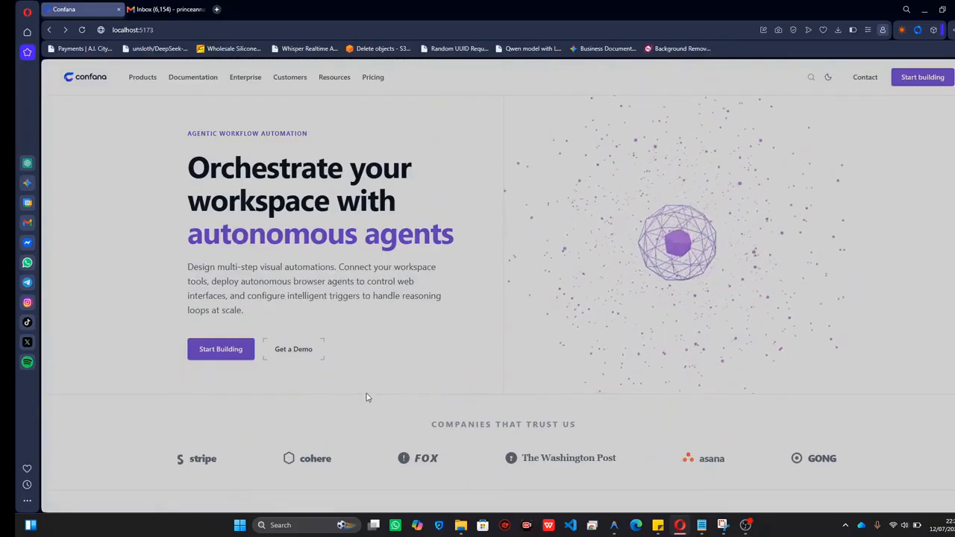
Enter the platform from the landing page and open the Studio's Voice Generation text box.
click(226, 353)
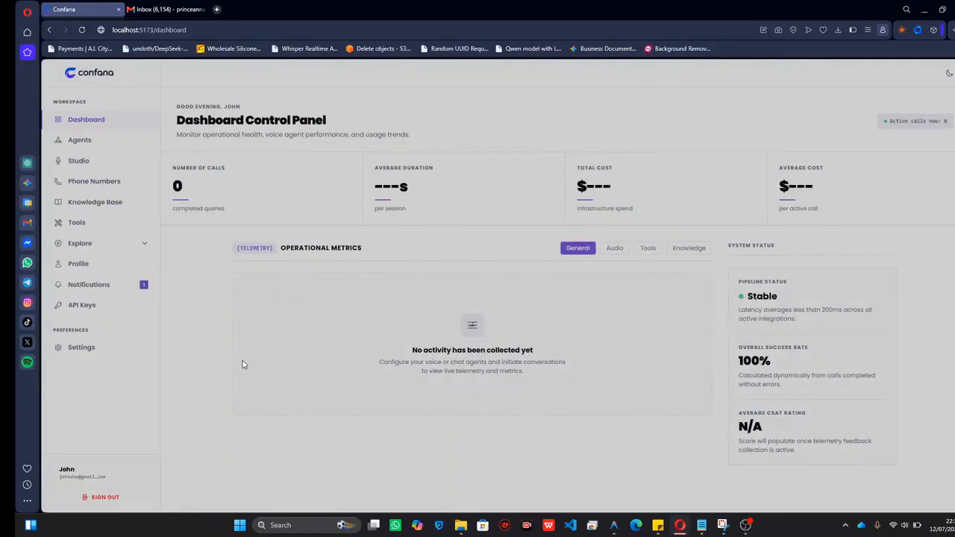
click(100, 172)
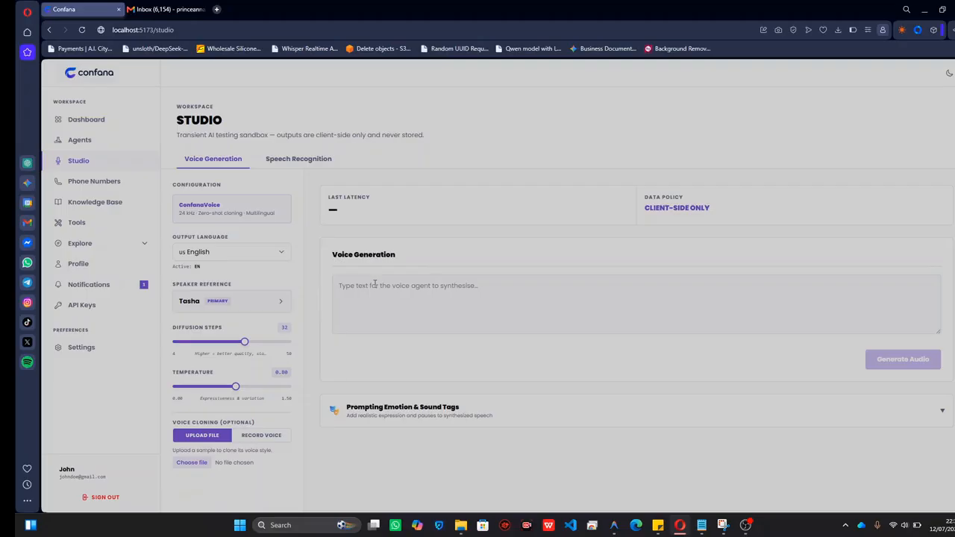
click(401, 285)
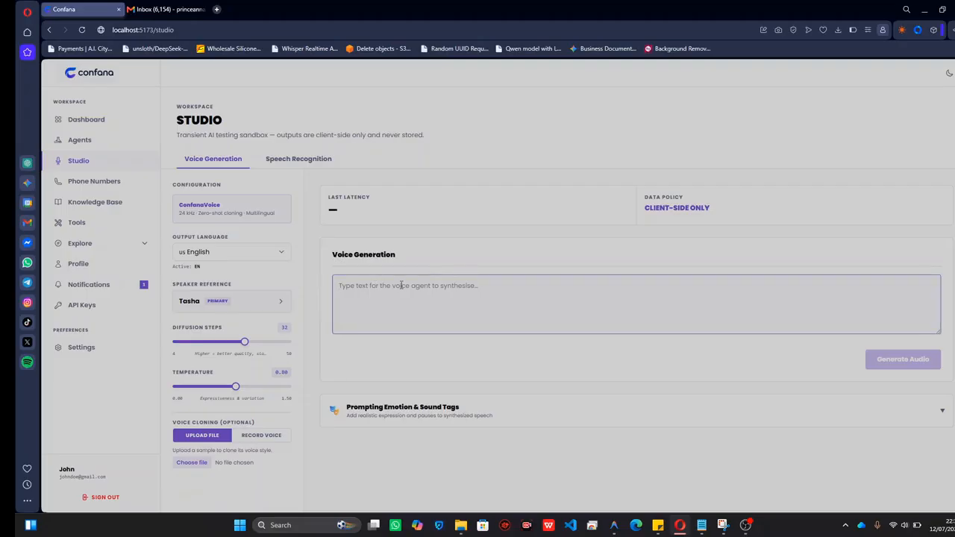
Expand the Prompting Emotion & Sound Tags reference and review the available tags.
click(437, 411)
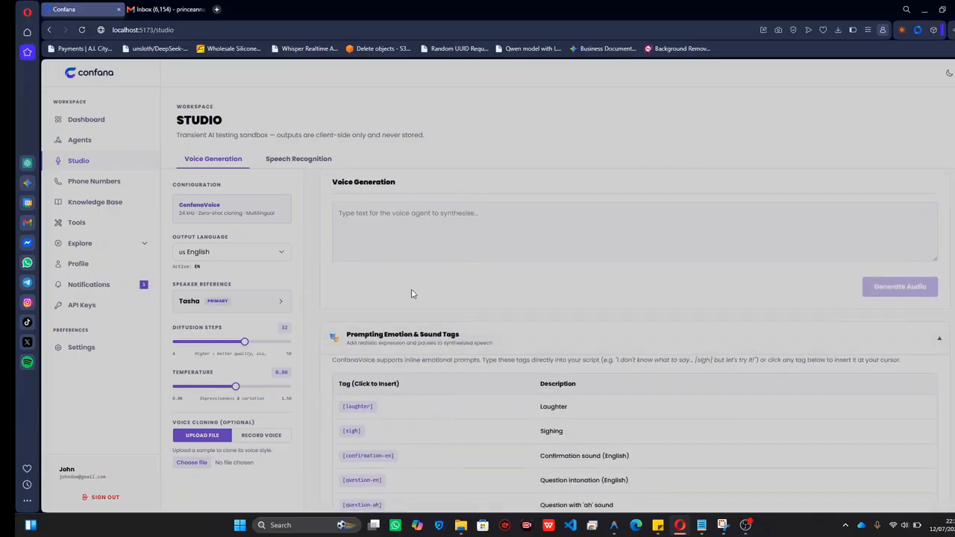
scroll(414, 279, down, 1)
scroll(413, 279, up, 1)
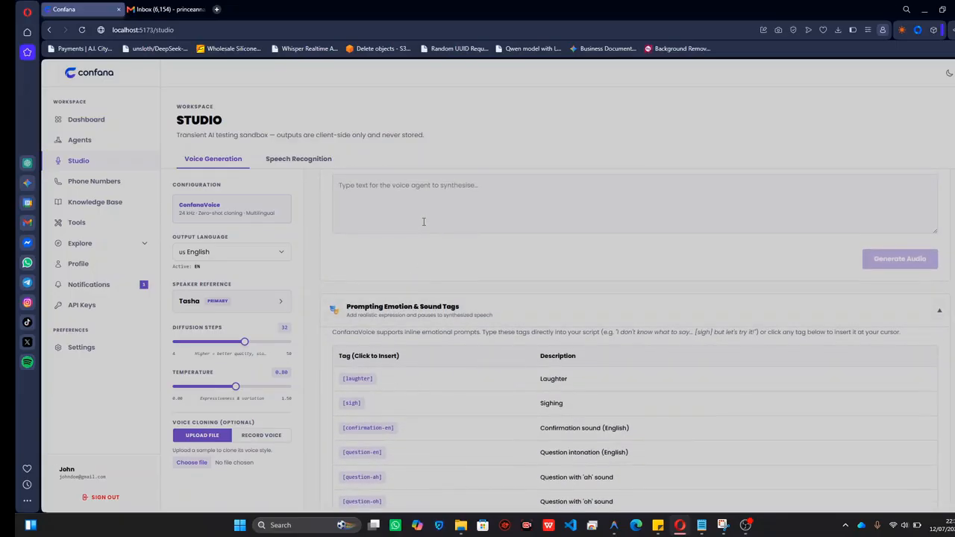
scroll(428, 346, down, 1)
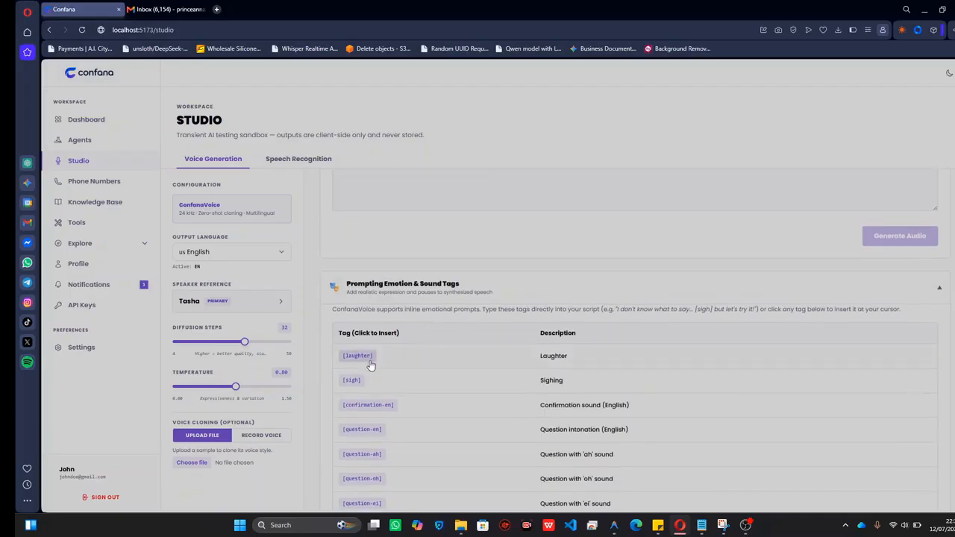
scroll(371, 365, down, 2)
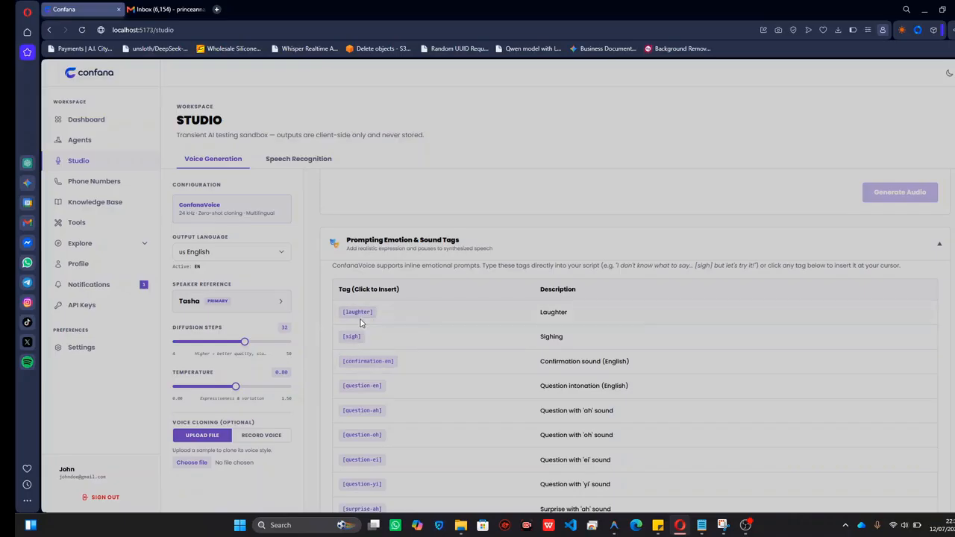
Enter "hello" as the voice generation text and insert the [laughter] tag after it.
scroll(360, 323, up, 5)
click(373, 260)
text(hello)
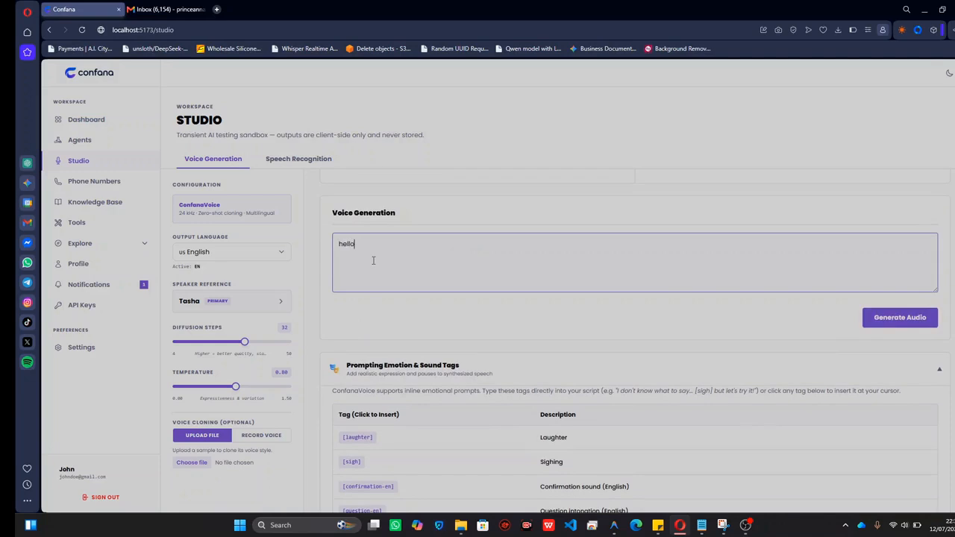
scroll(374, 260, down, 2)
scroll(373, 261, down, 5)
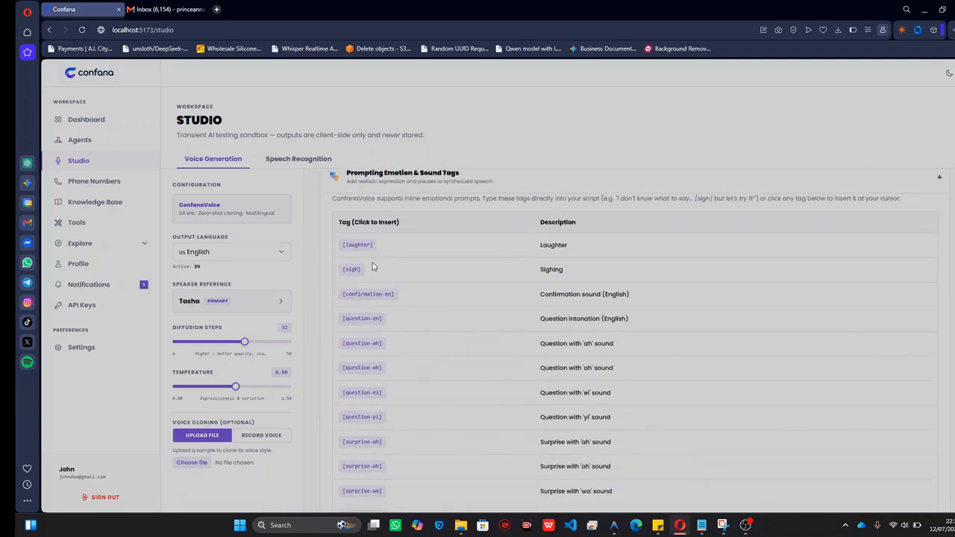
click(358, 246)
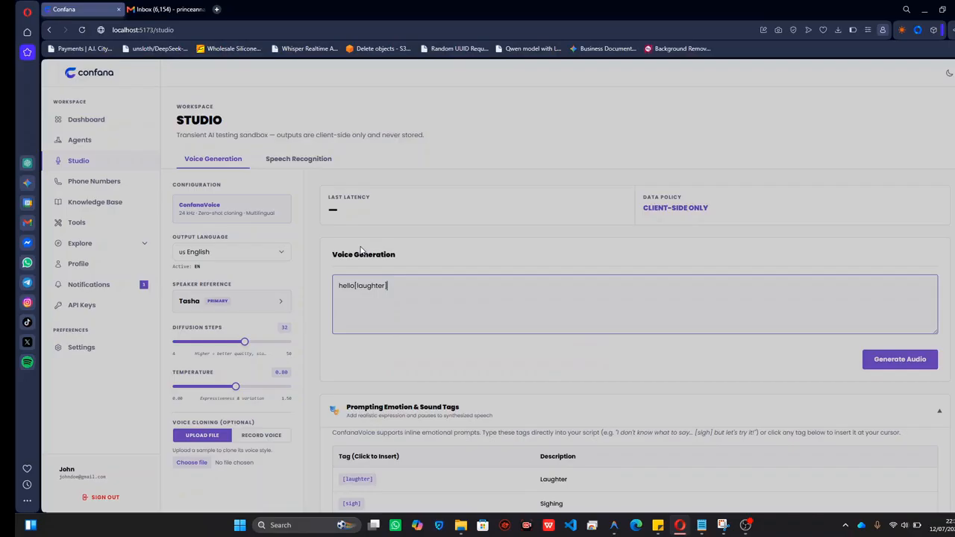
Add a space before the tag so the voice generation text reads "hello [laughter]".
click(355, 286)
drag(348, 286, 394, 286)
click(395, 288)
click(394, 286)
scroll(396, 288, down, 1)
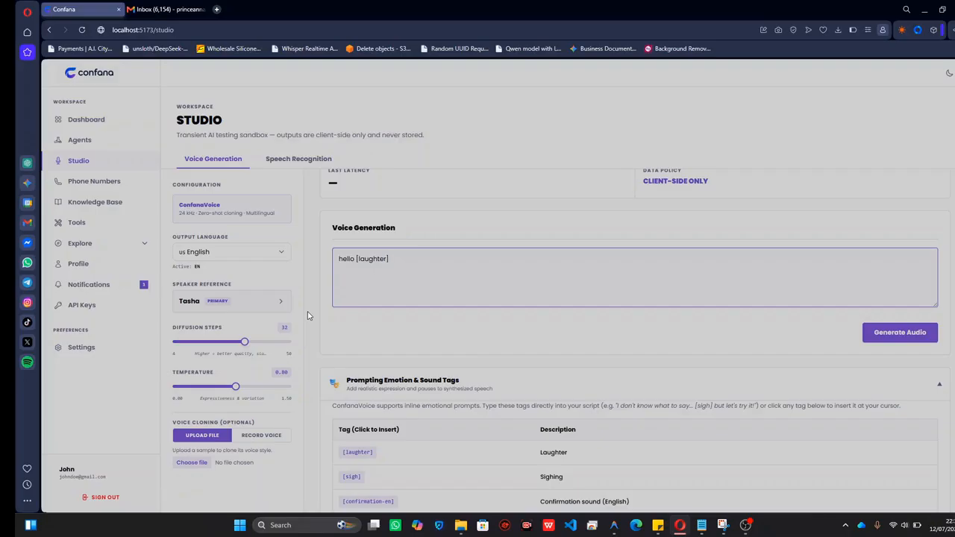
scroll(309, 316, down, 1)
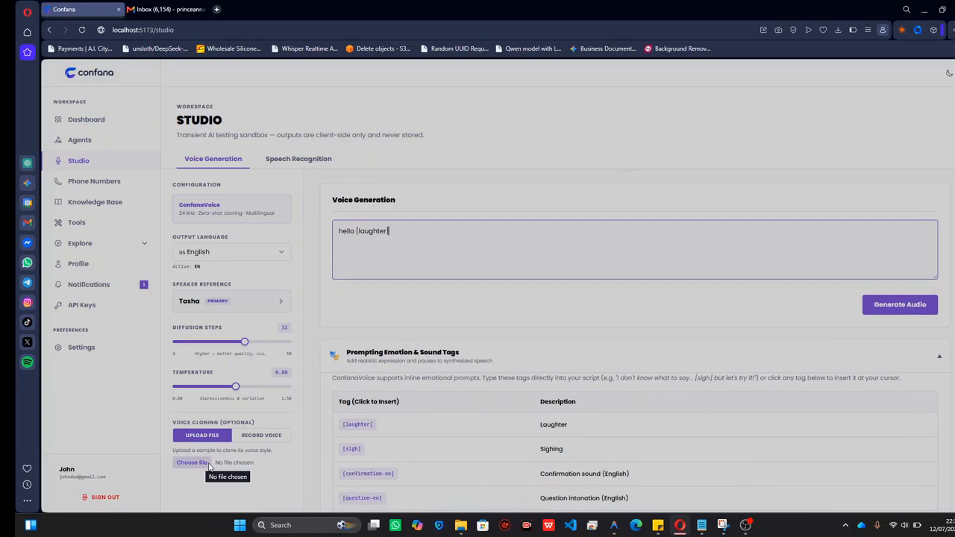
scroll(189, 443, up, 1)
scroll(189, 444, up, 1)
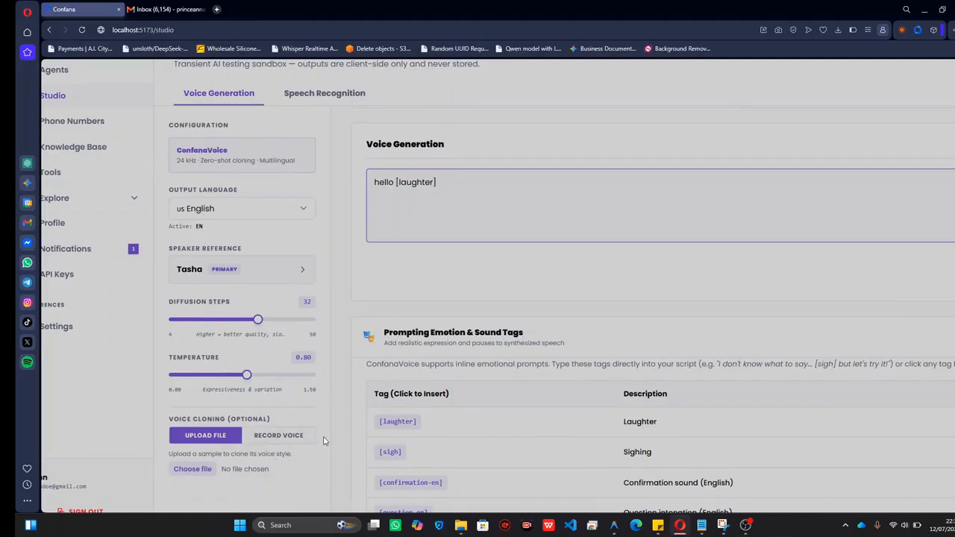
scroll(324, 441, down, 2)
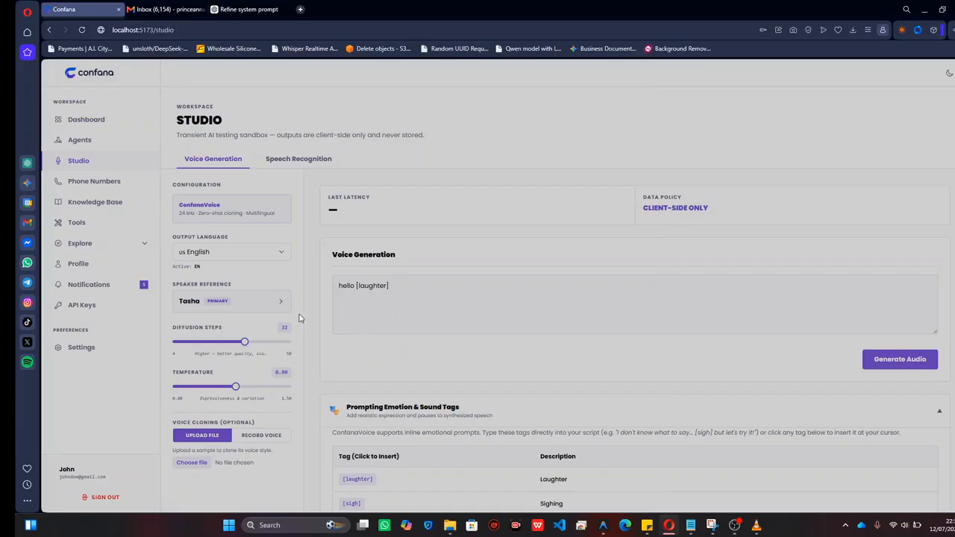
Open the Phone Numbers page and highlight the connected Twilio phone number.
click(94, 182)
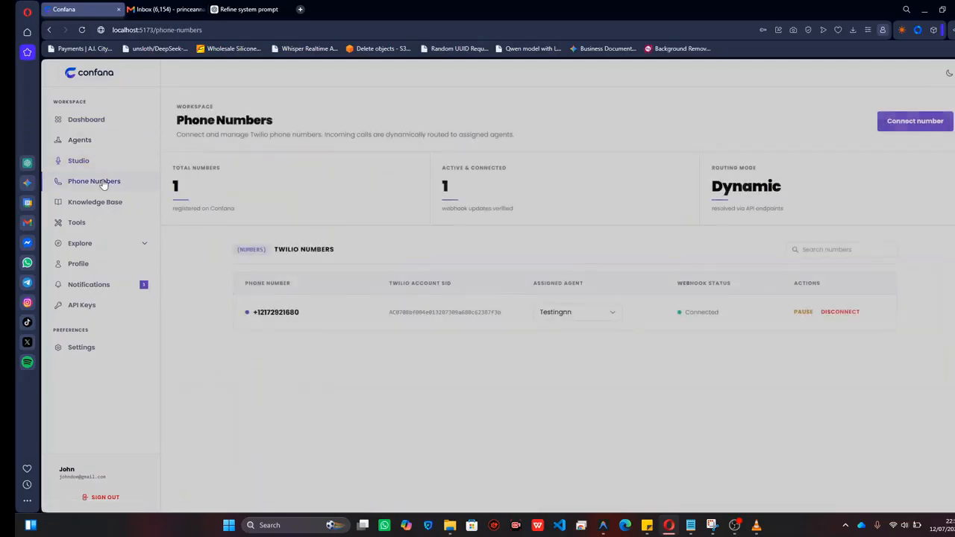
drag(247, 314, 303, 315)
click(303, 315)
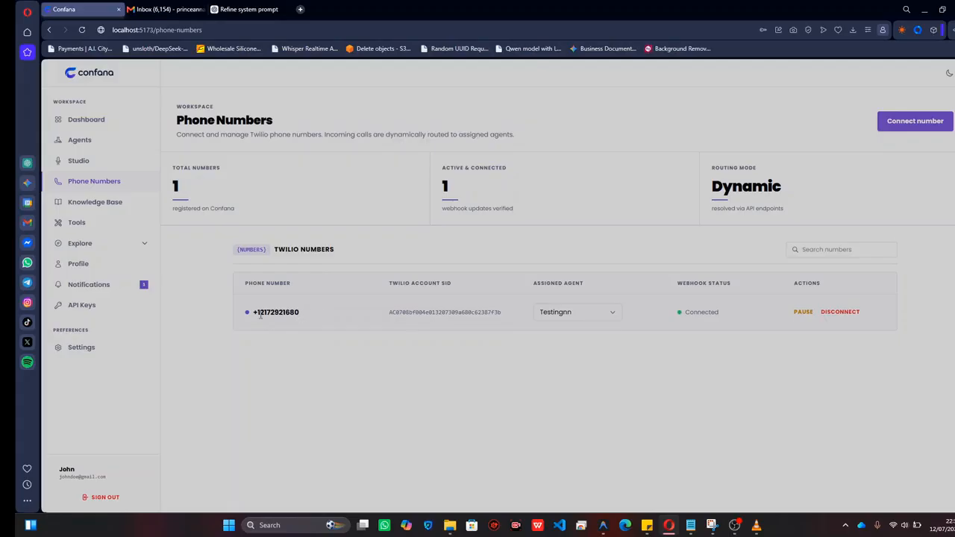
drag(254, 314, 291, 314)
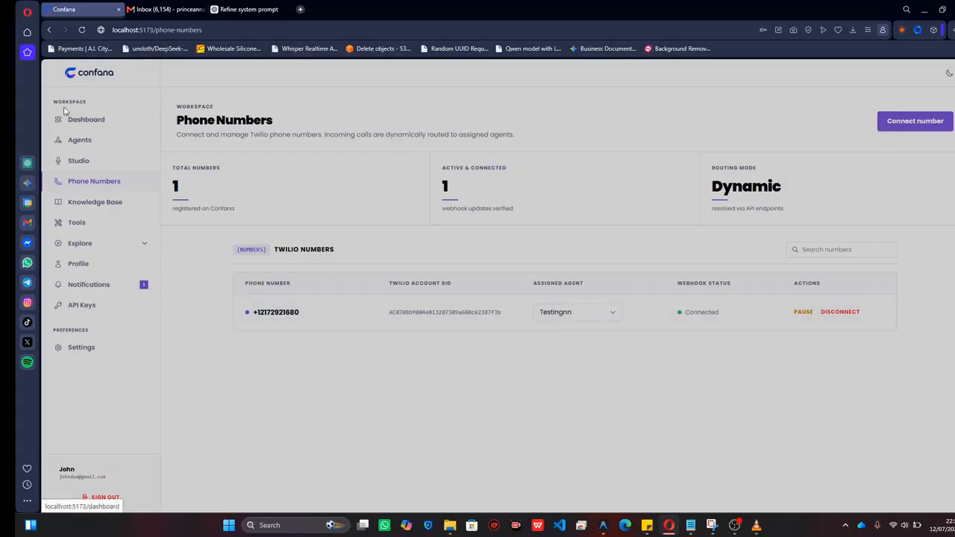
Create a new agent with the identifier name "Confana Test".
click(68, 147)
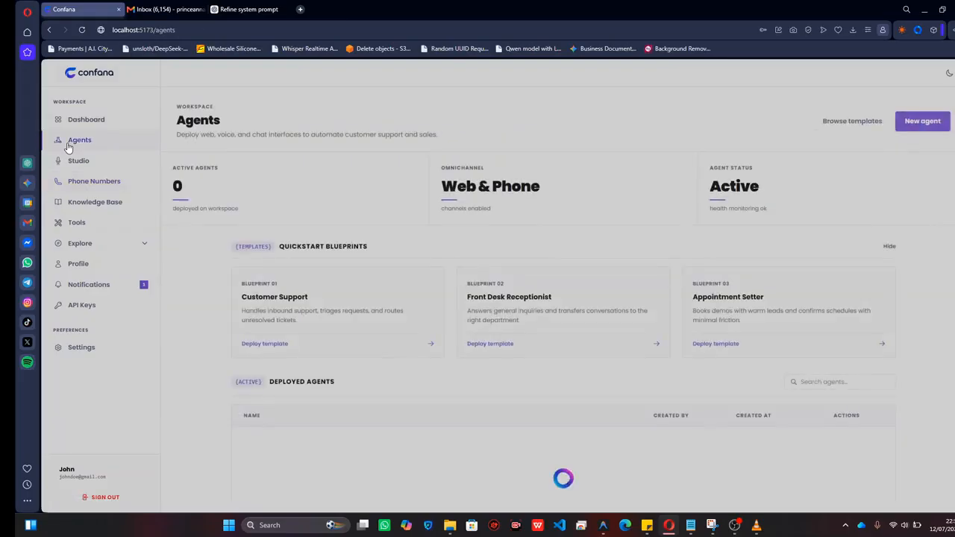
click(920, 126)
click(488, 286)
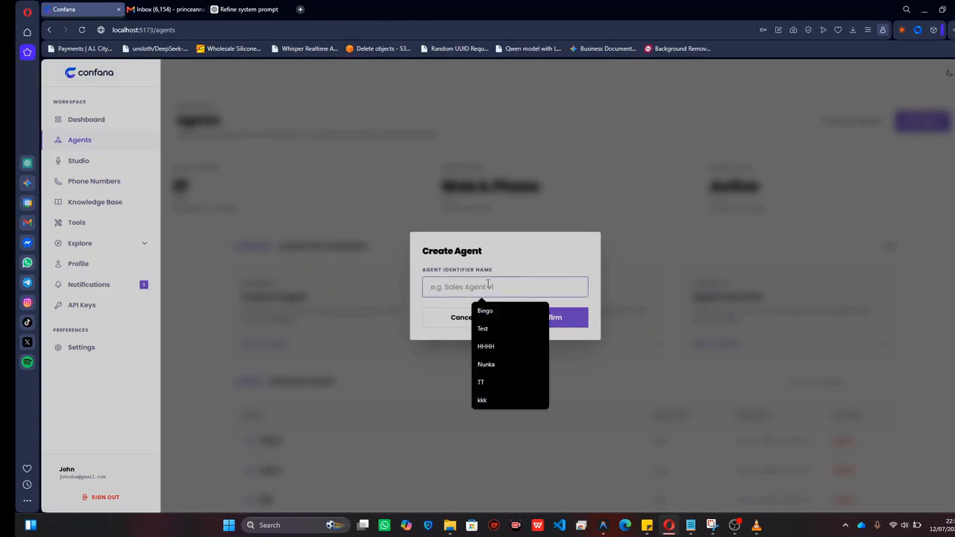
text(Confana Test)
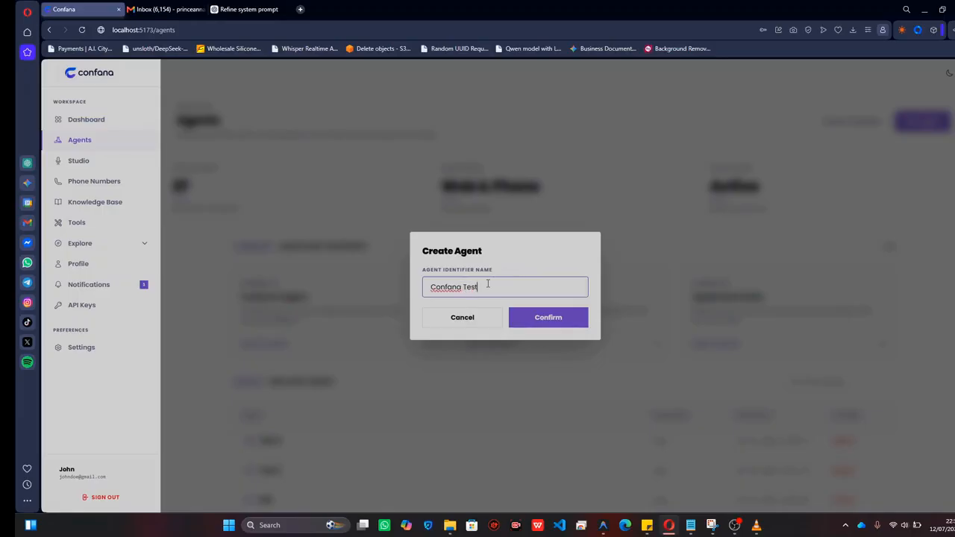
click(528, 321)
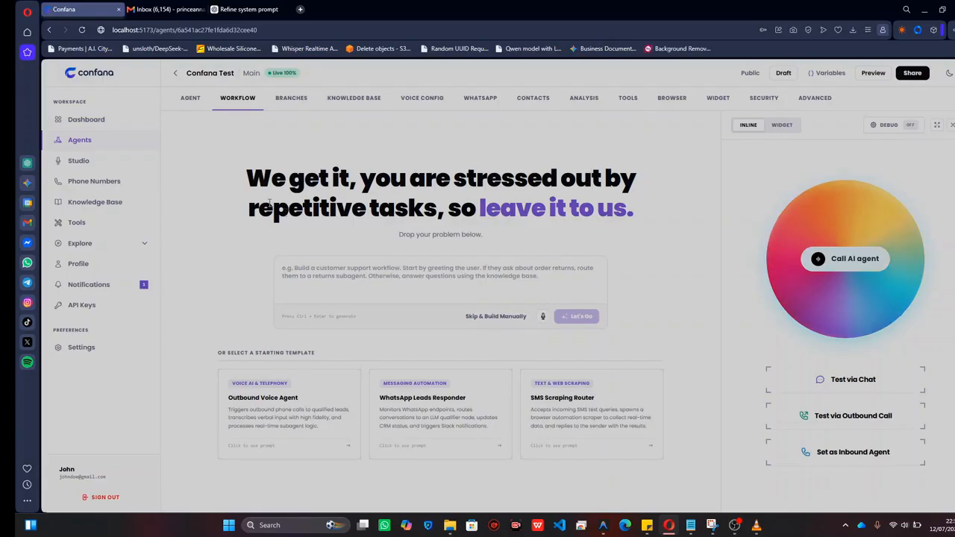
Skip the AI prompt to build the workflow manually and move the Start node higher on the canvas.
click(489, 318)
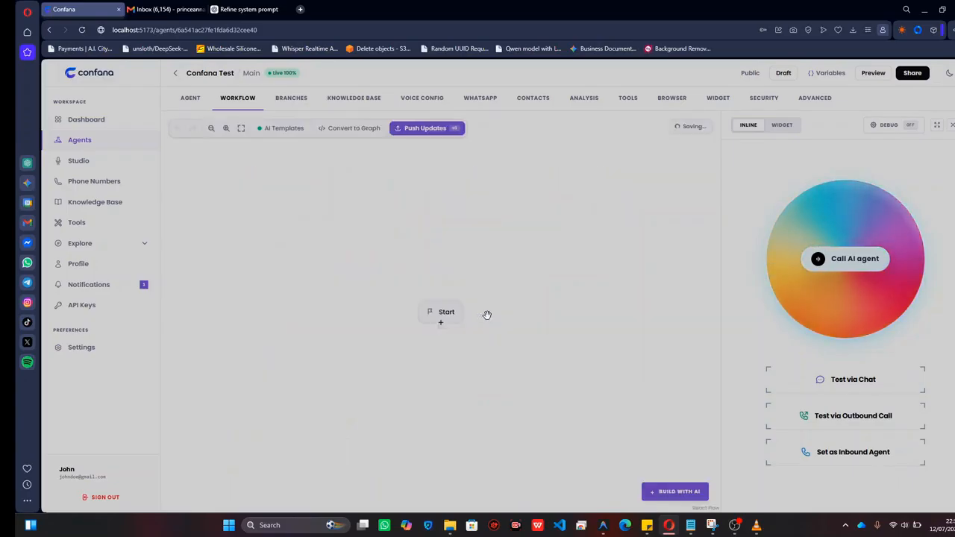
drag(445, 317, 436, 262)
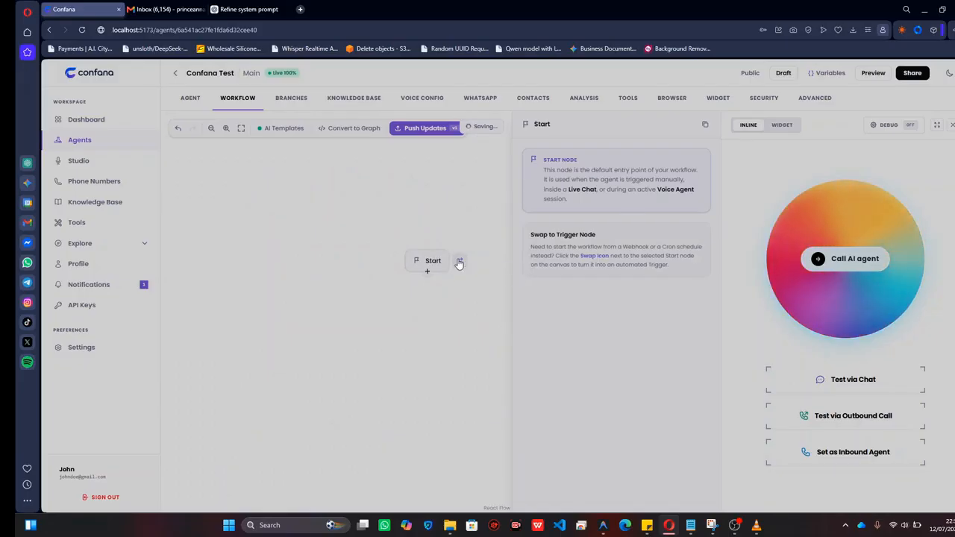
Swap the Start node to a Trigger node and back to a Start node.
click(460, 262)
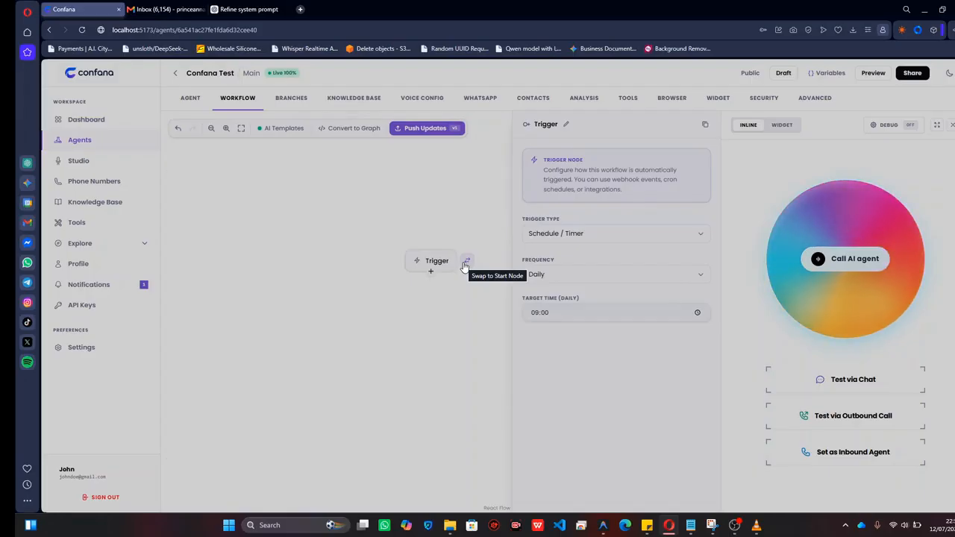
click(465, 264)
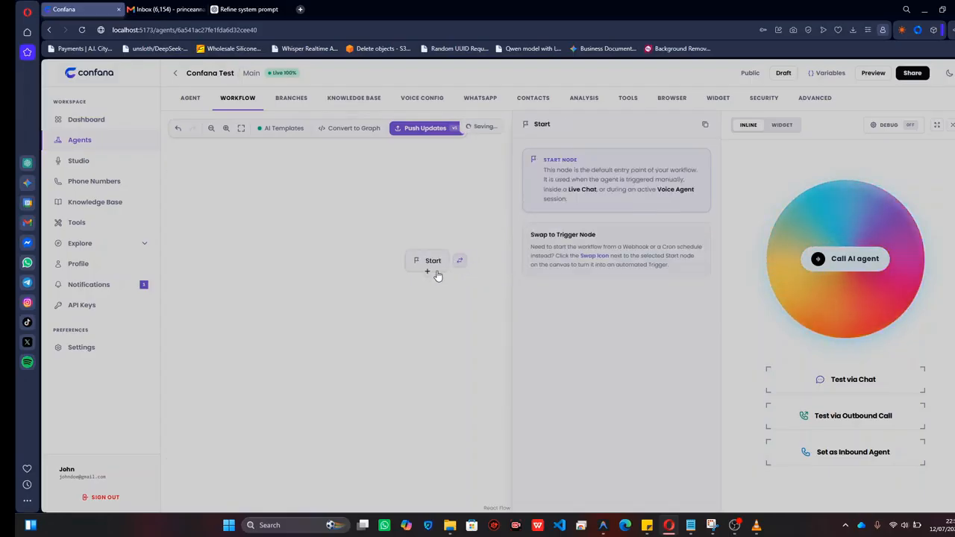
Add a Subagent node connected to the Start node and place it below and to the left of Start.
click(428, 272)
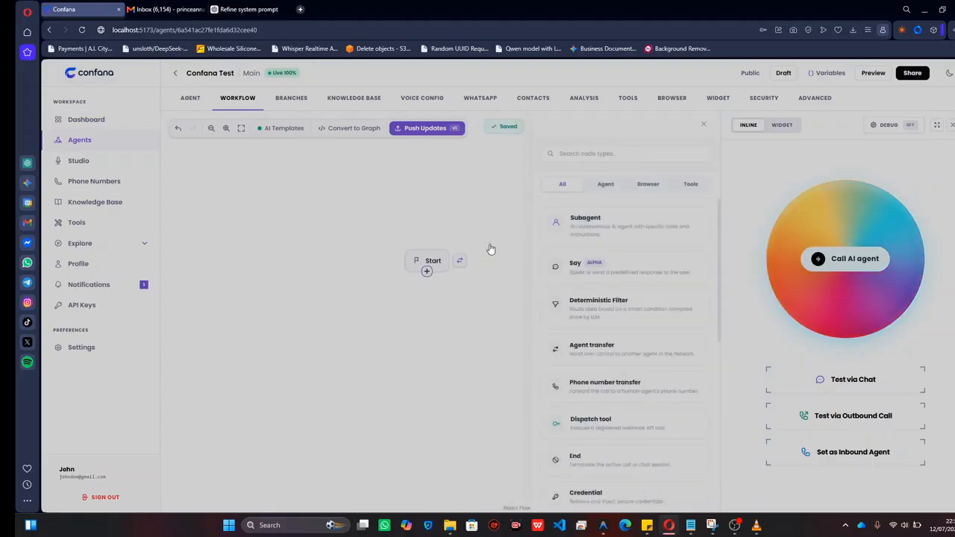
click(600, 221)
drag(432, 329, 374, 370)
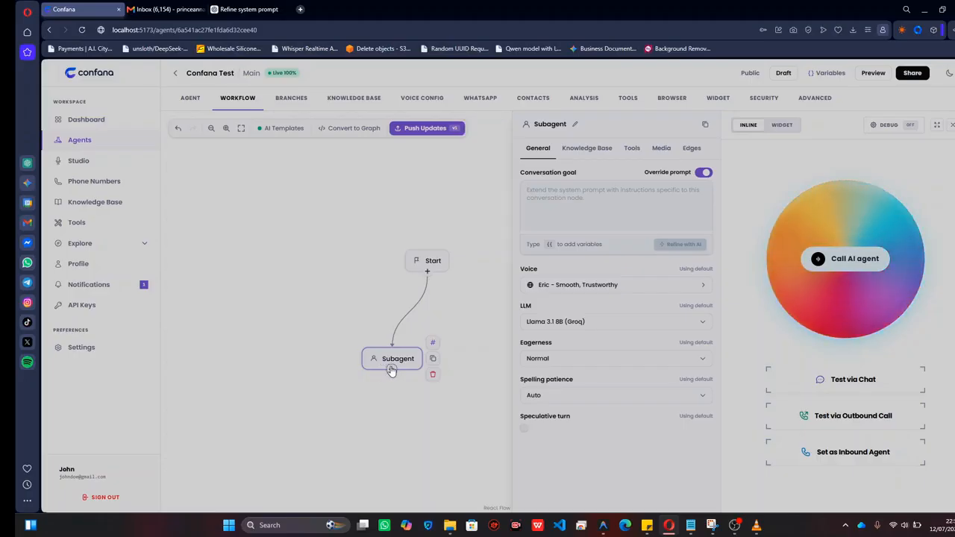
Add a second Subagent node connected to Start, place it below the first Subagent, and link the first Subagent to it.
click(391, 370)
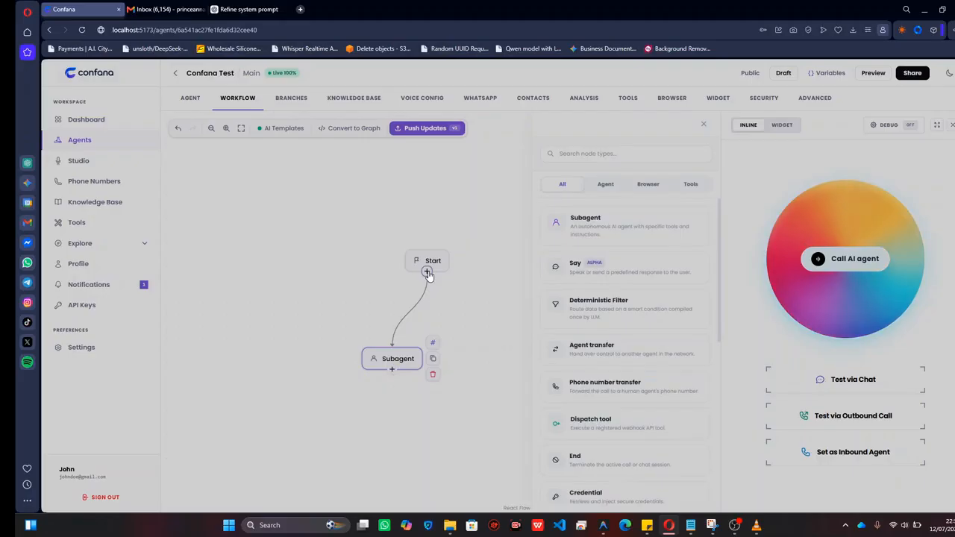
click(572, 240)
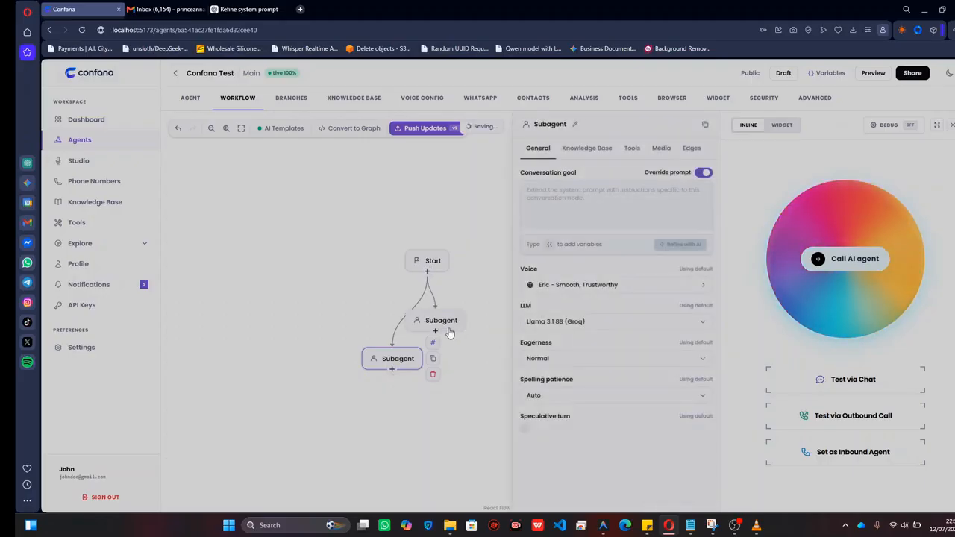
drag(454, 326, 484, 391)
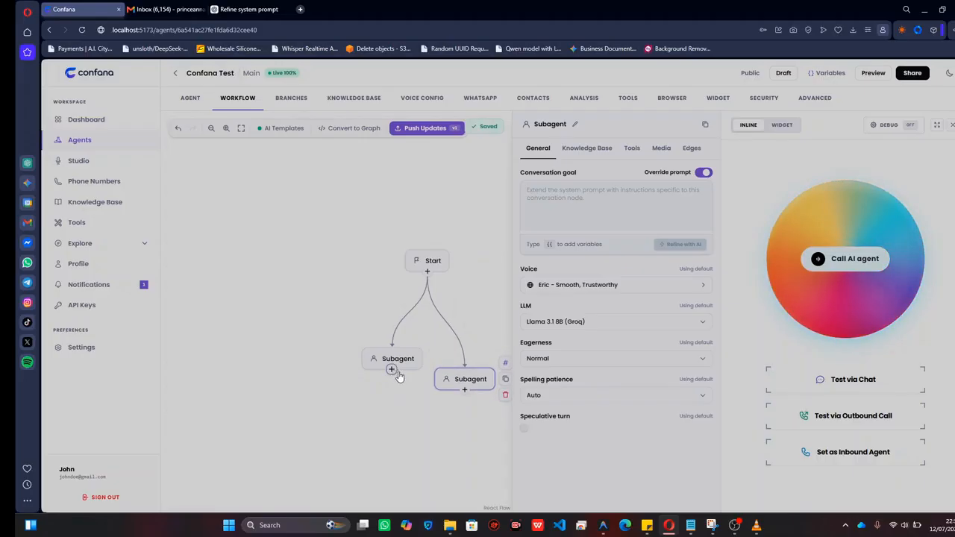
drag(394, 376, 455, 445)
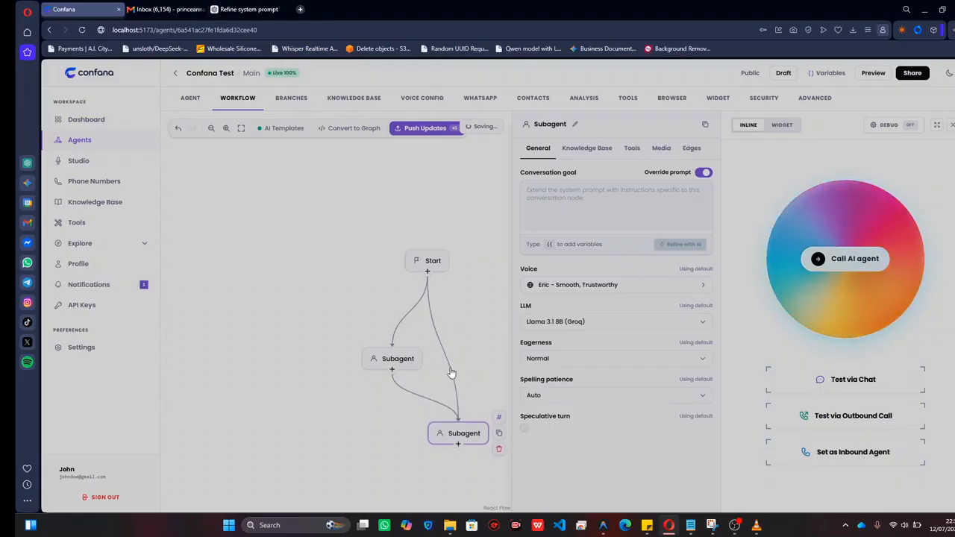
Set the connector between the two Subagents to an LLM Condition transition with the condition text "hihi".
click(415, 395)
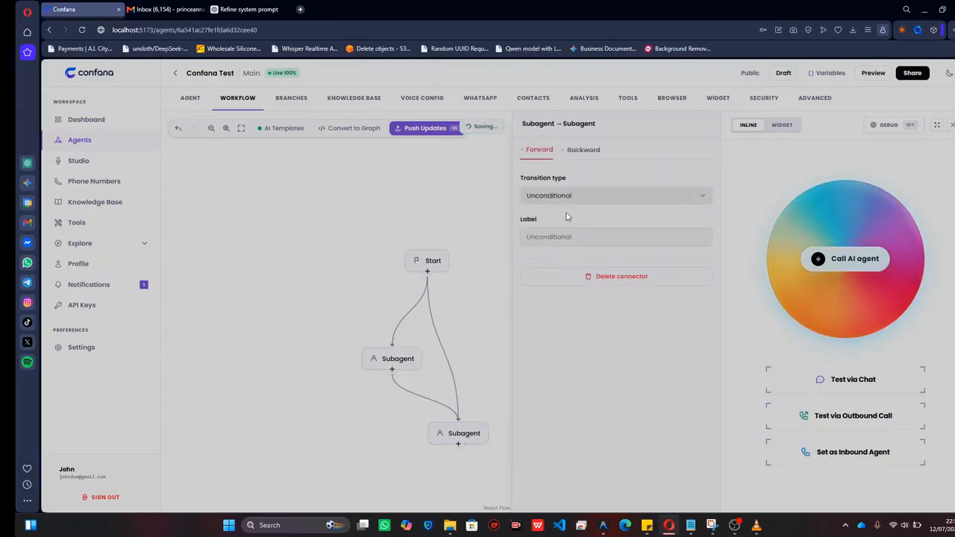
click(569, 199)
click(561, 239)
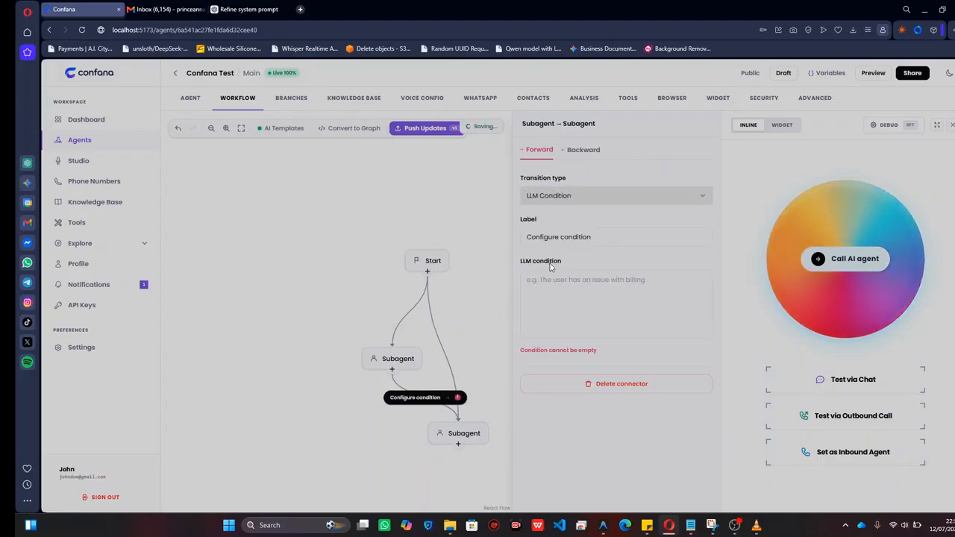
text(hihi)
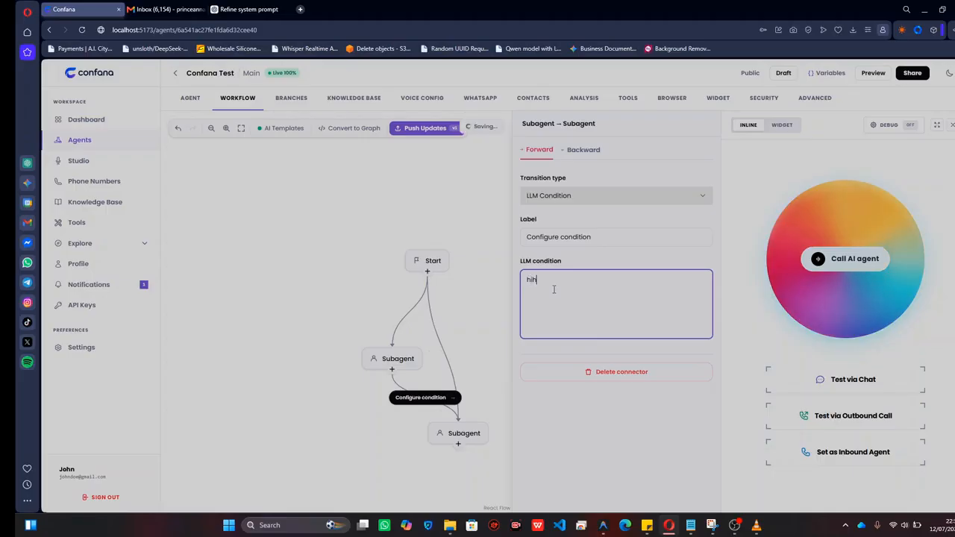
Delete the connector between the two Subagents and the second Subagent node.
click(575, 371)
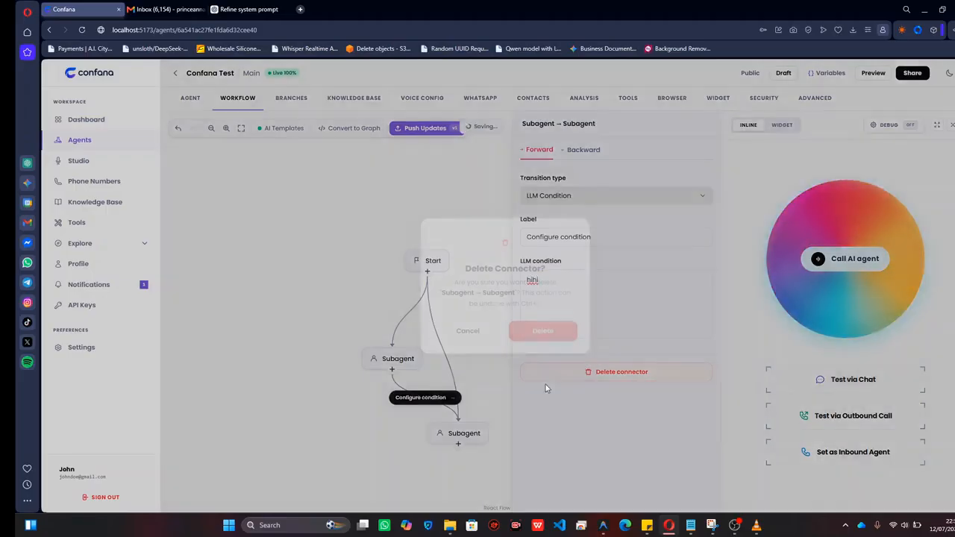
click(532, 332)
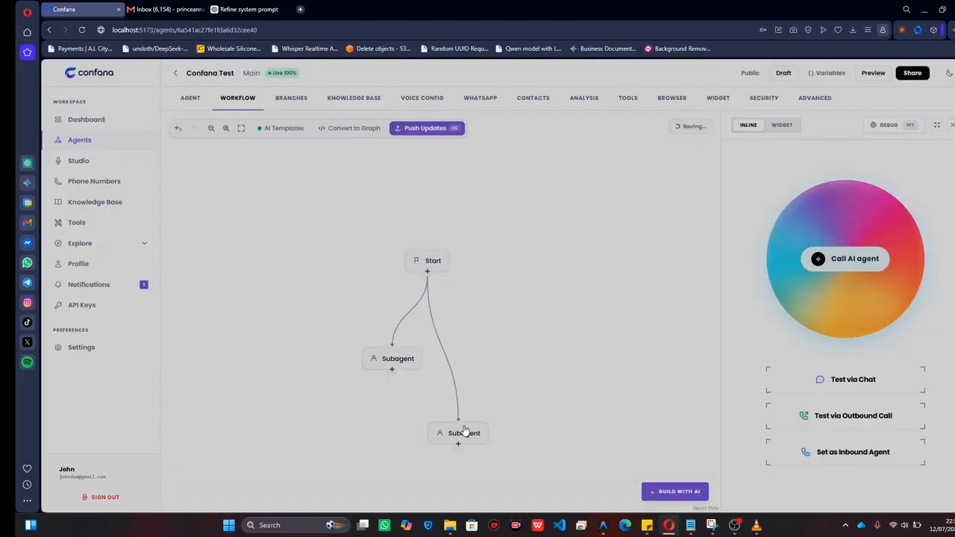
drag(457, 433, 470, 374)
click(507, 390)
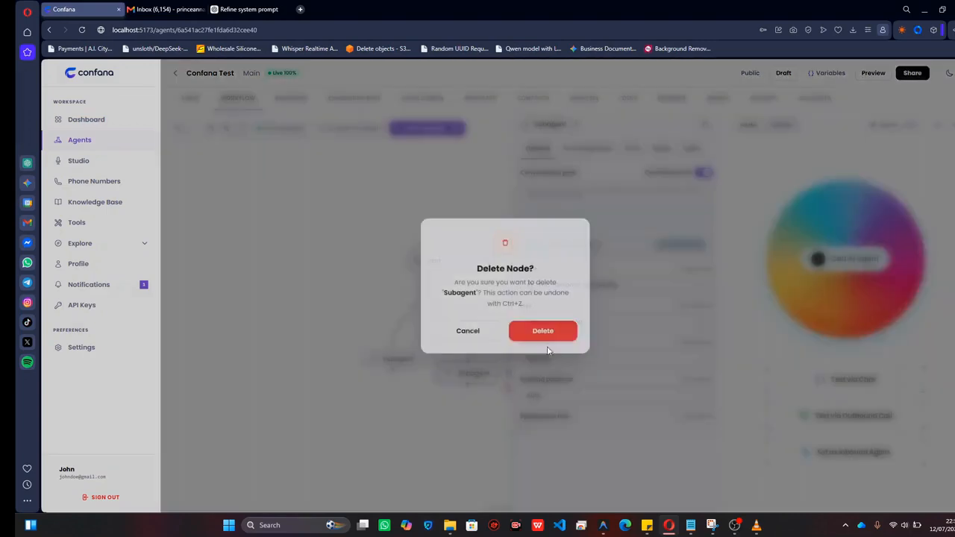
click(542, 331)
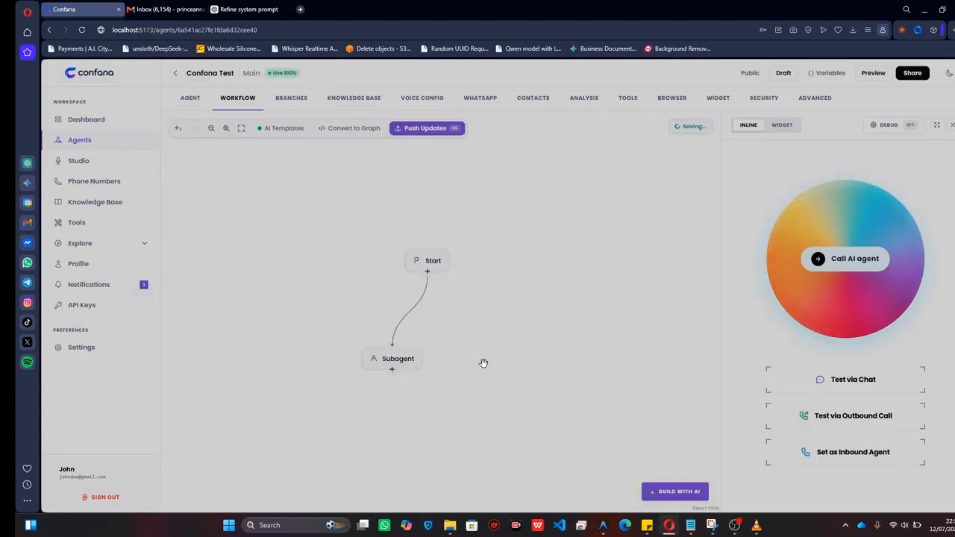
Add a Phone number transfer node connected to the Subagent and shift it slightly to the right.
click(411, 362)
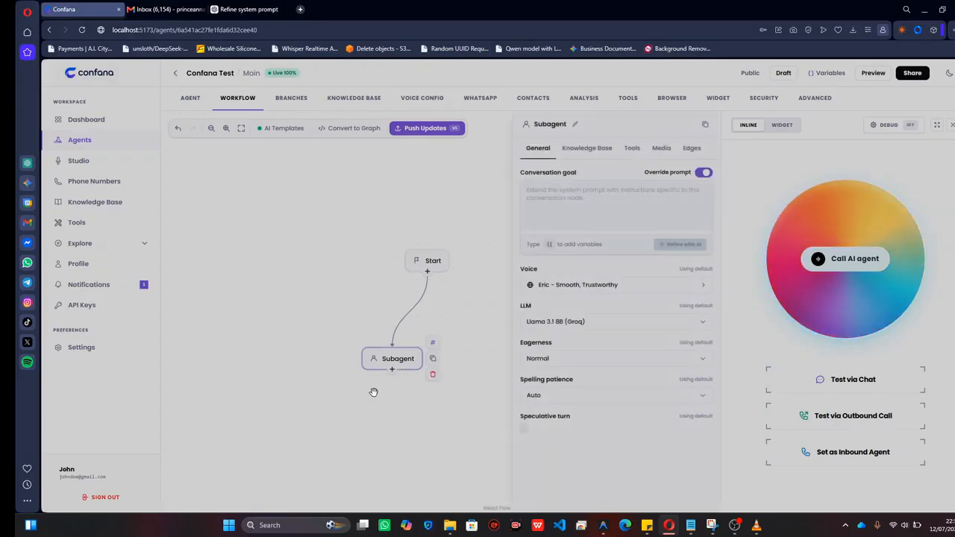
click(392, 369)
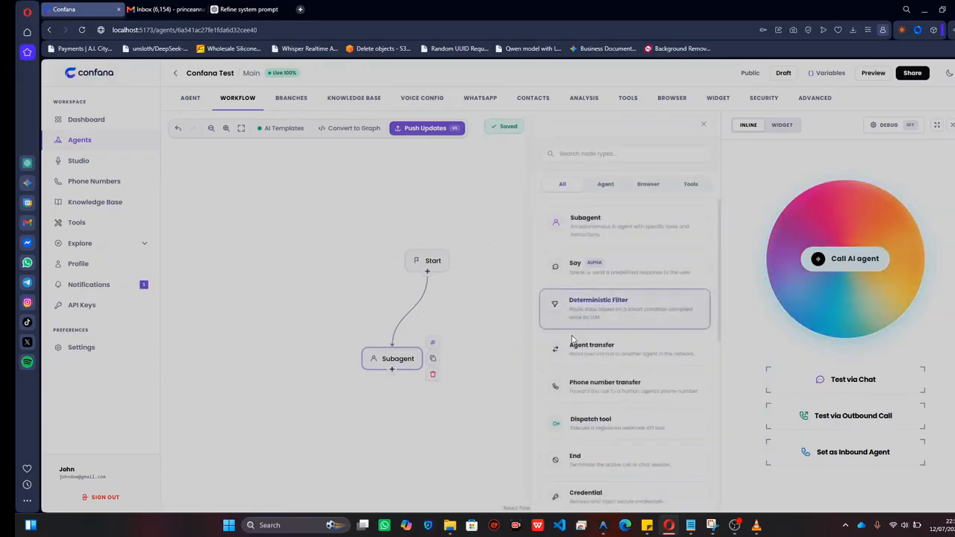
click(589, 385)
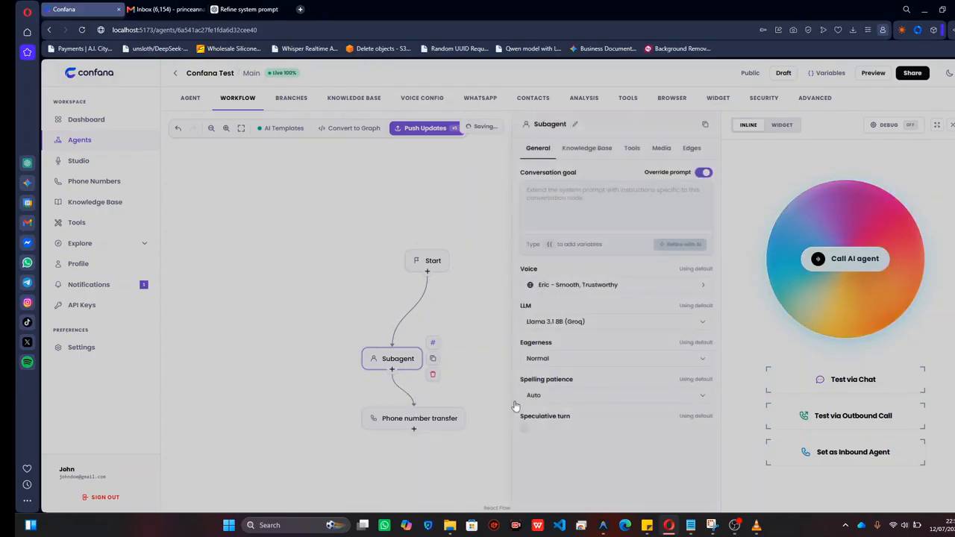
click(437, 420)
drag(437, 420, 455, 419)
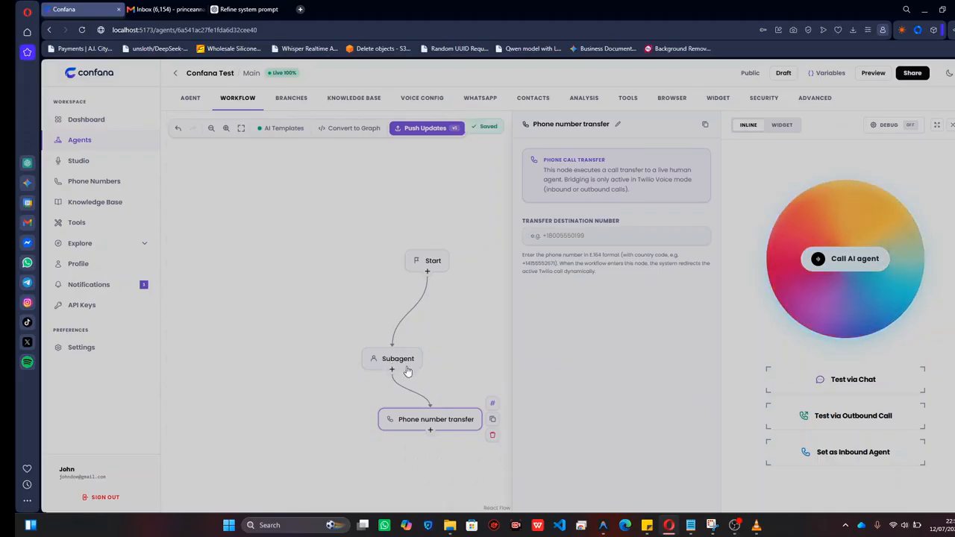
drag(439, 421, 451, 420)
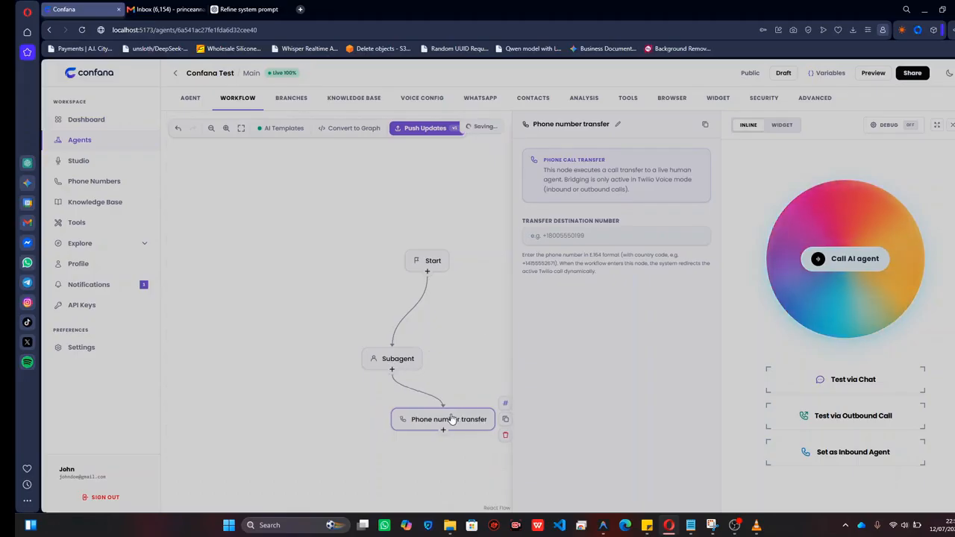
Check the transfer destination number setting and delete the Phone number transfer node.
click(559, 237)
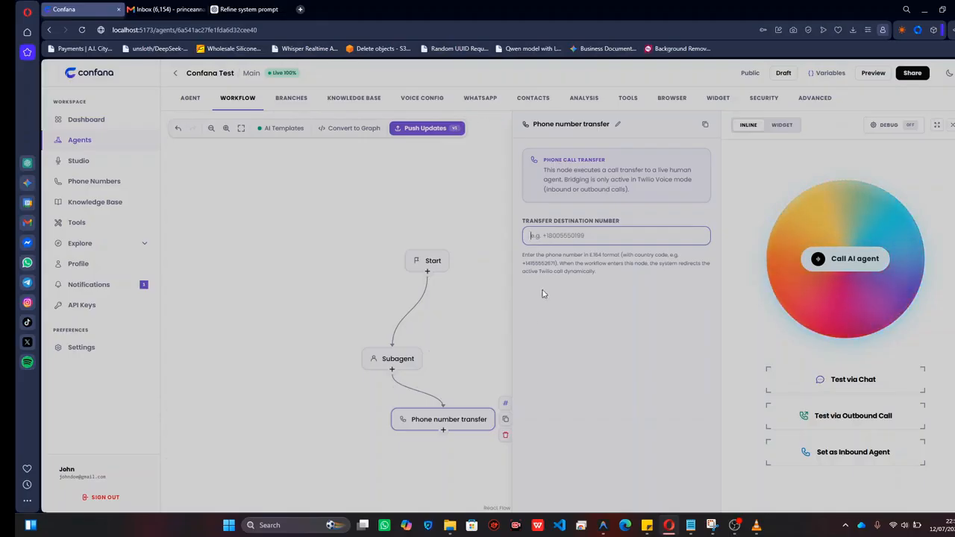
click(505, 438)
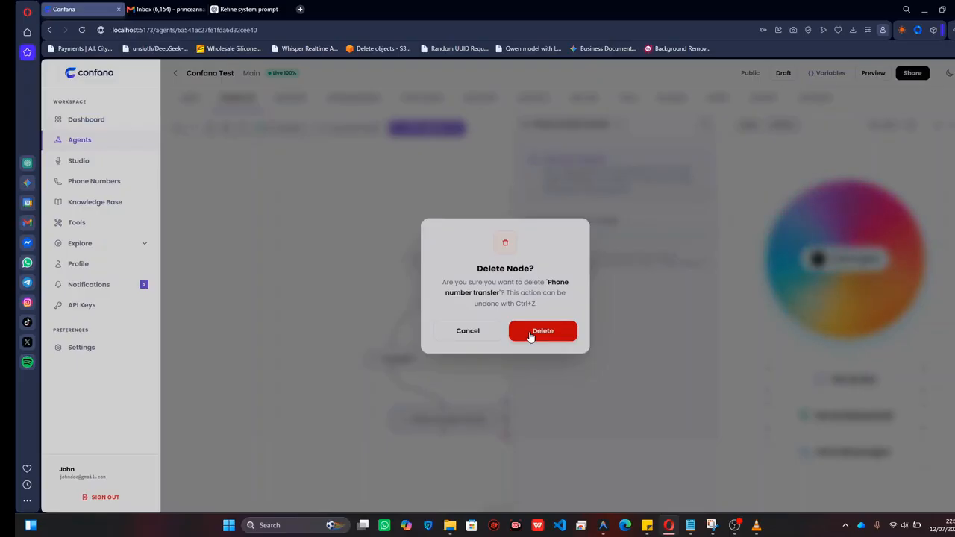
click(528, 331)
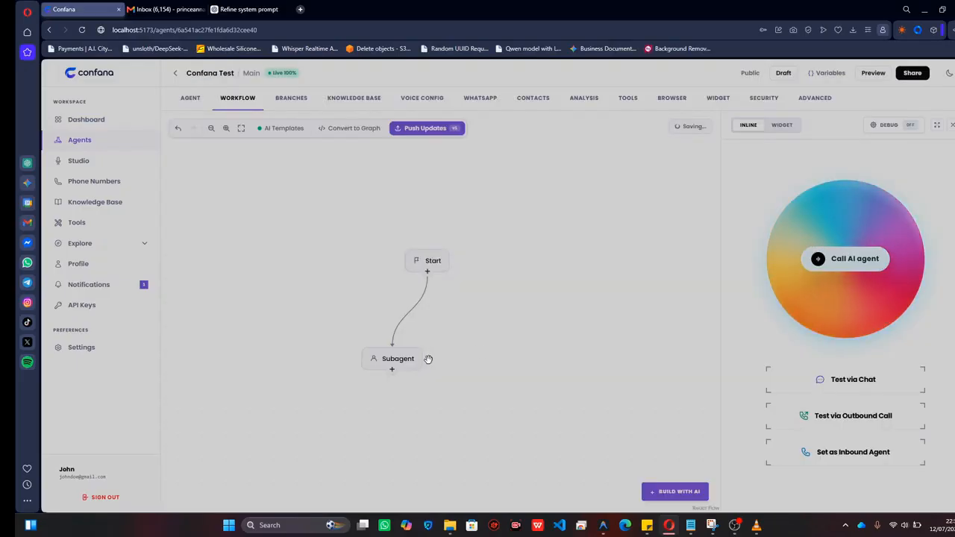
Copy the "Compose a warm, friendly welcome message" prompt from the Notepad notes into the Subagent's conversation goal.
mouse_move(417, 367)
mouse_down()
mouse_move(382, 366)
mouse_move(448, 356)
mouse_move(376, 366)
mouse_move(409, 370)
mouse_up()
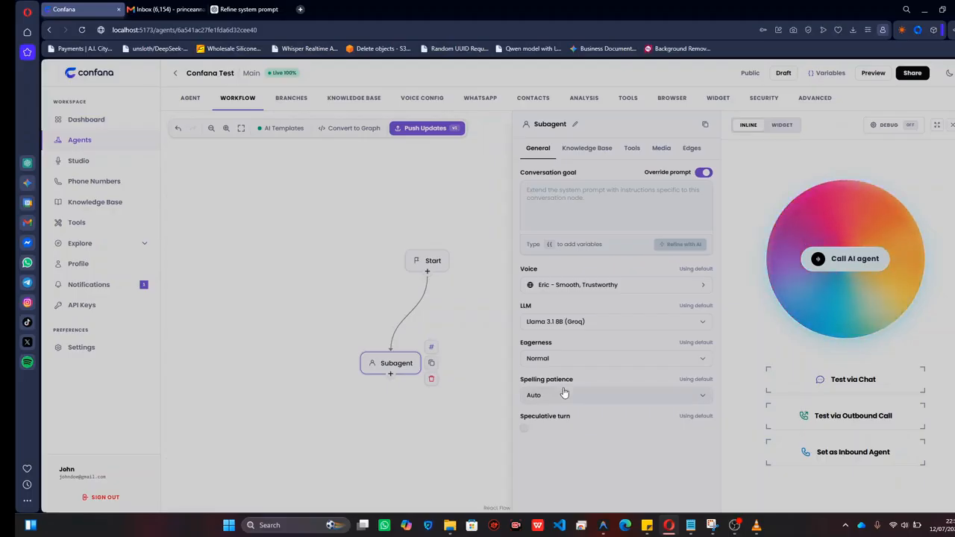
click(691, 525)
click(628, 162)
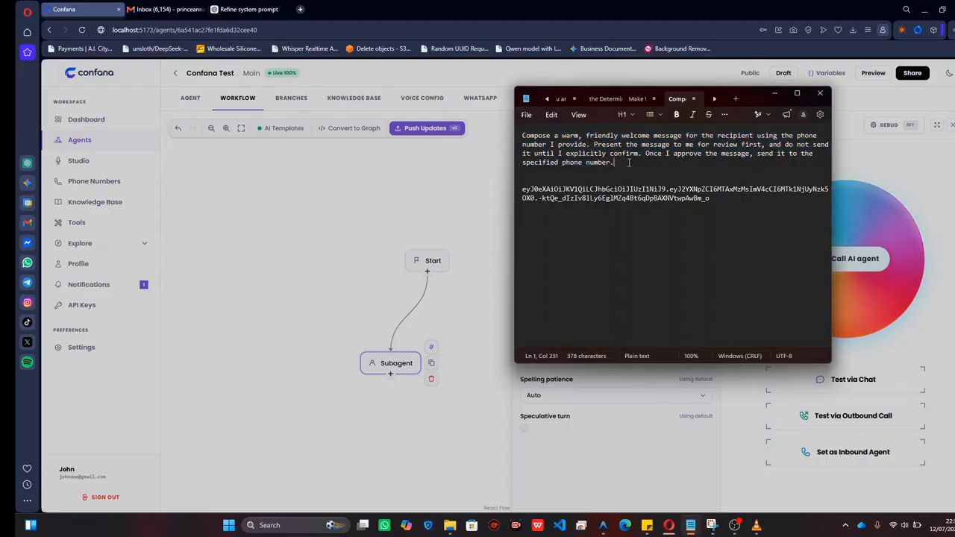
drag(624, 163, 515, 136)
key(ctrl+c)
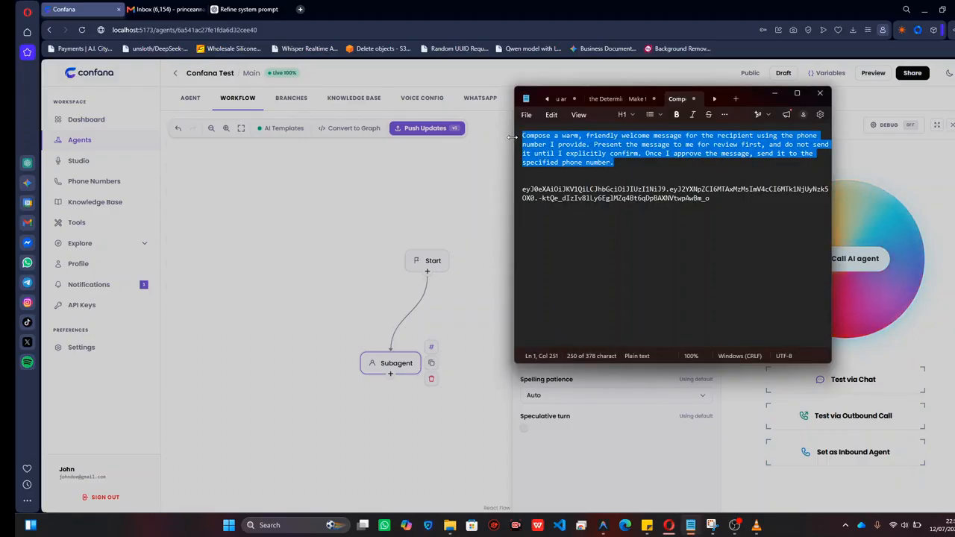
click(508, 181)
key(ctrl+v)
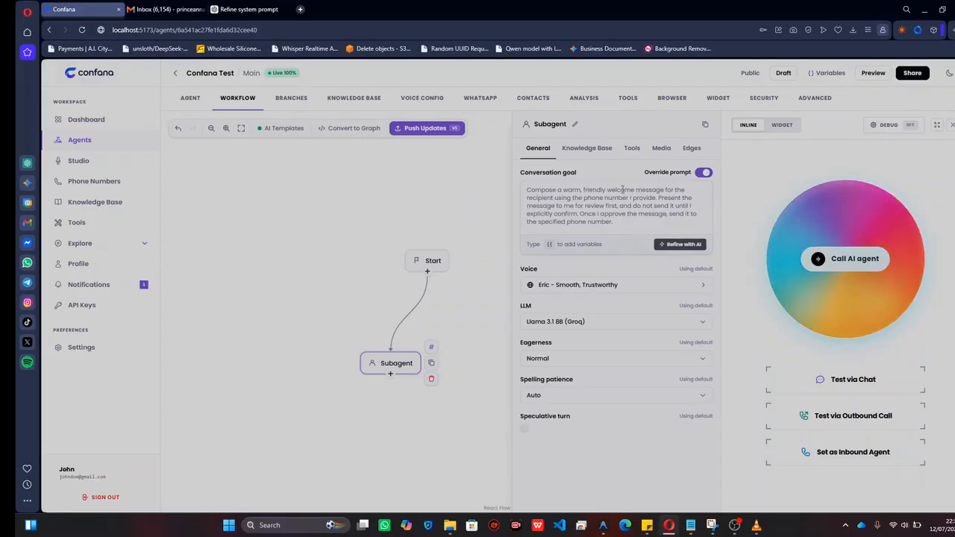
scroll(645, 189, up, 1)
scroll(645, 190, down, 1)
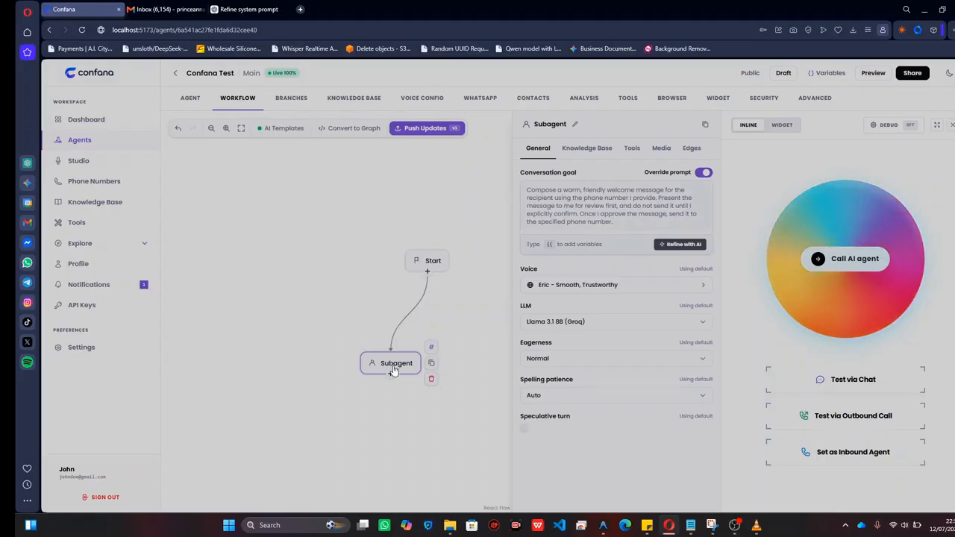
Move the Subagent node to the left and open the Google Workspace tool integrations for it.
drag(394, 371, 366, 365)
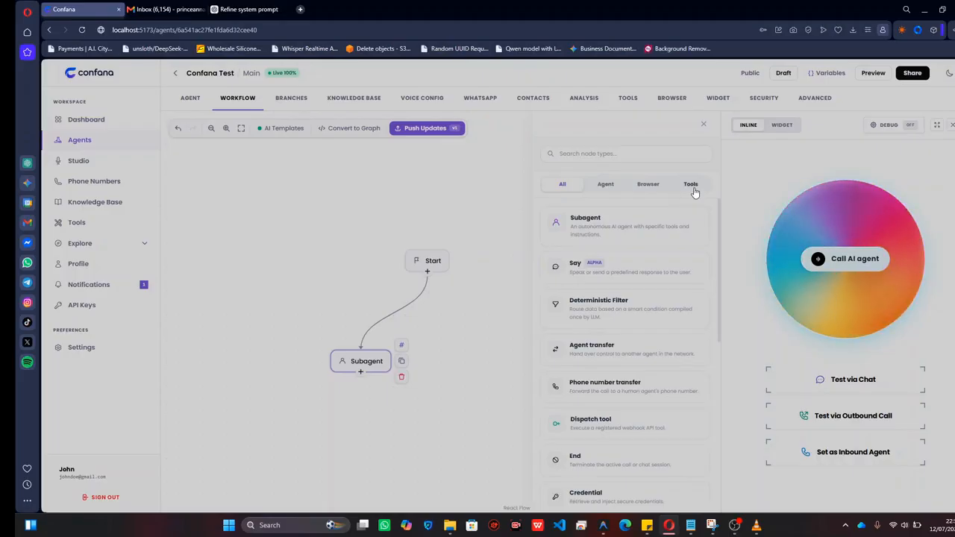
click(692, 186)
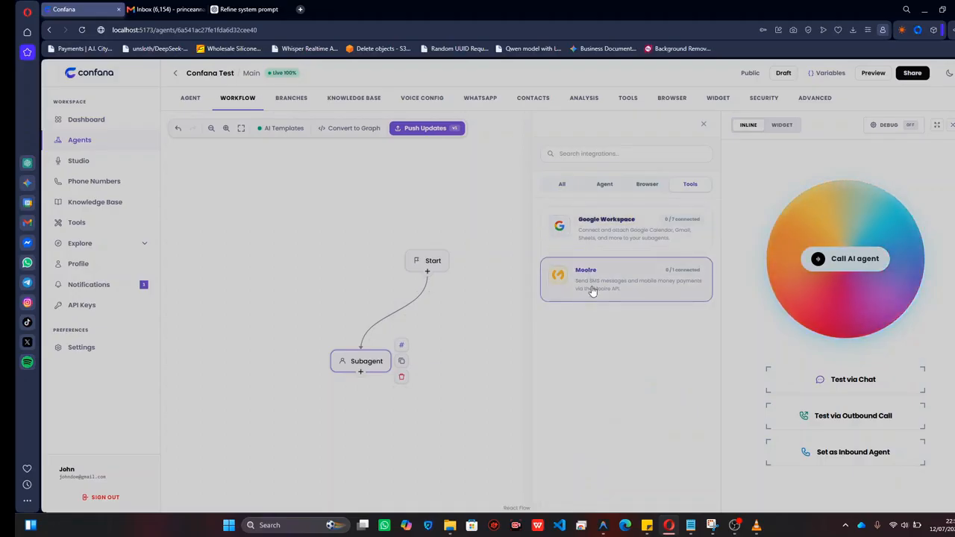
click(618, 239)
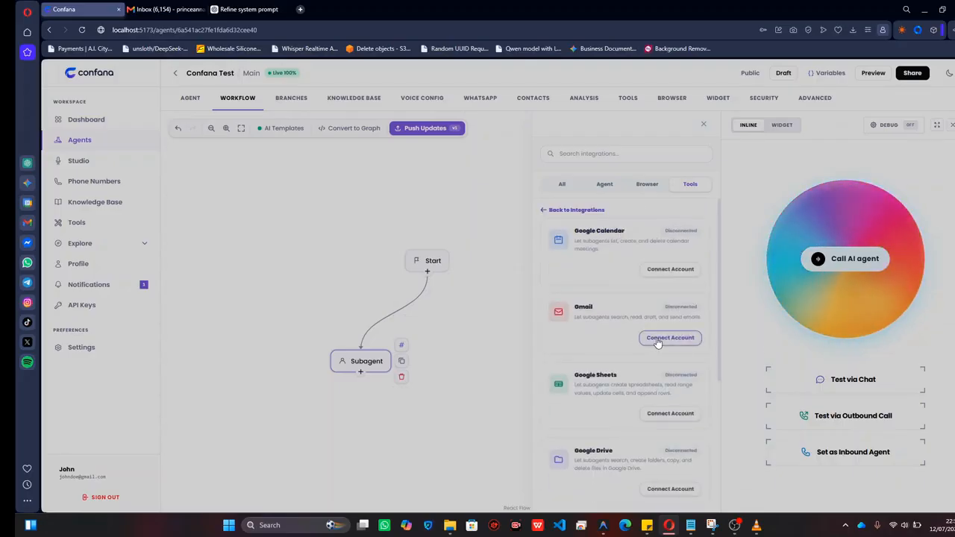
Start connecting a Gmail account, cancel the Google sign-in, and return to the integrations list.
click(658, 342)
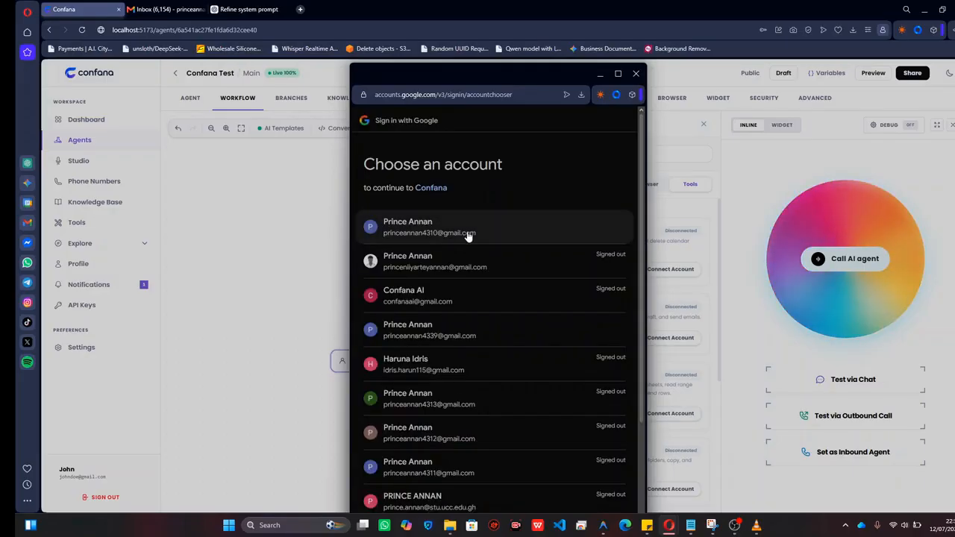
click(635, 74)
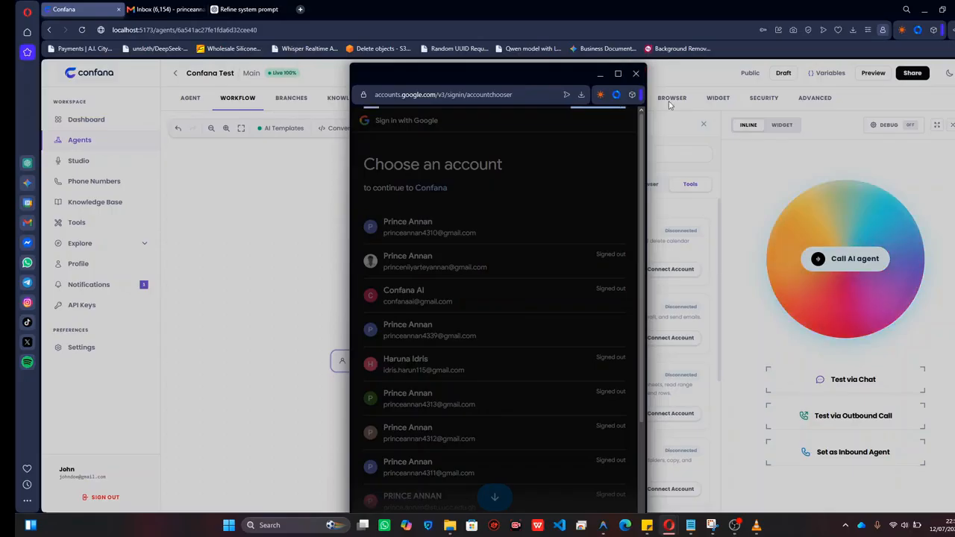
click(637, 77)
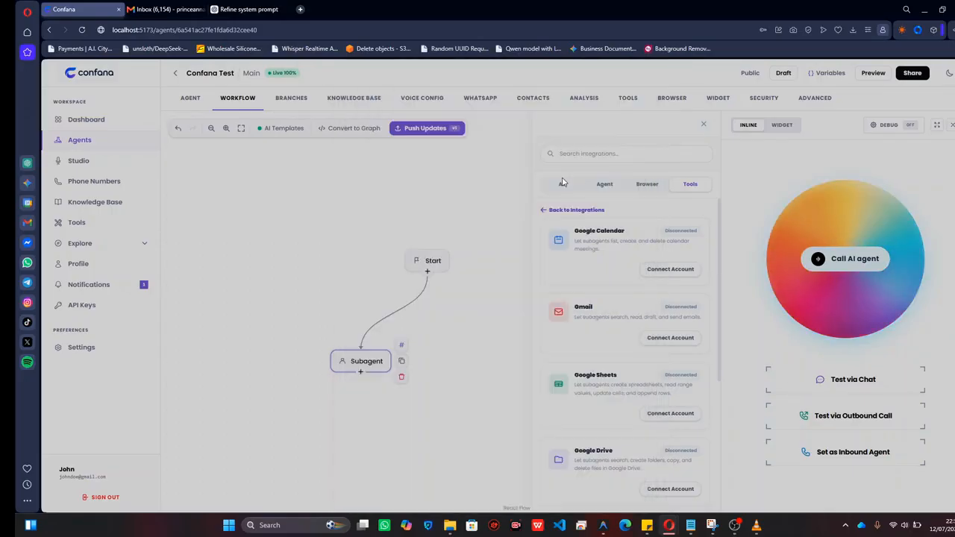
click(576, 210)
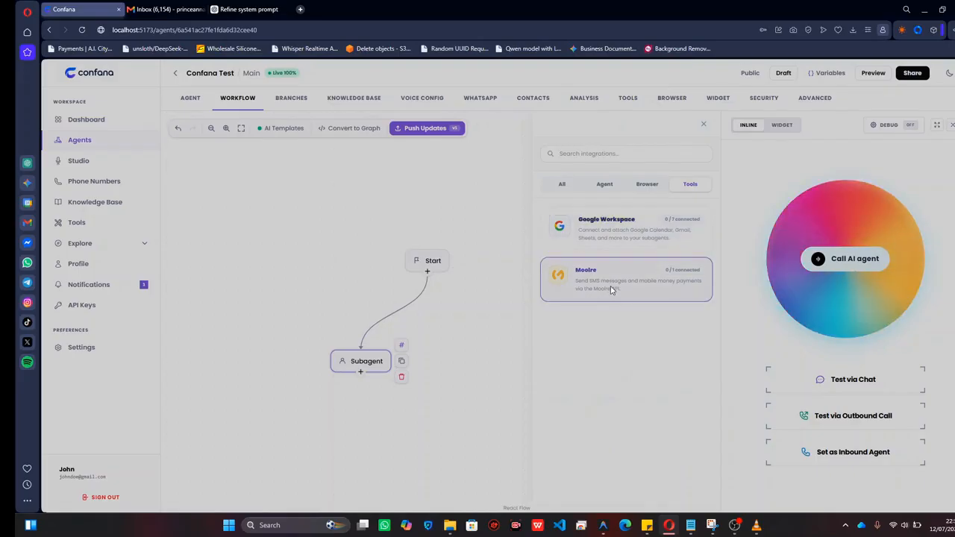
Attach Moolre's Send SMS tool to the Subagent, pasting the Moolre VAS API key copied from the Notepad notes.
click(612, 288)
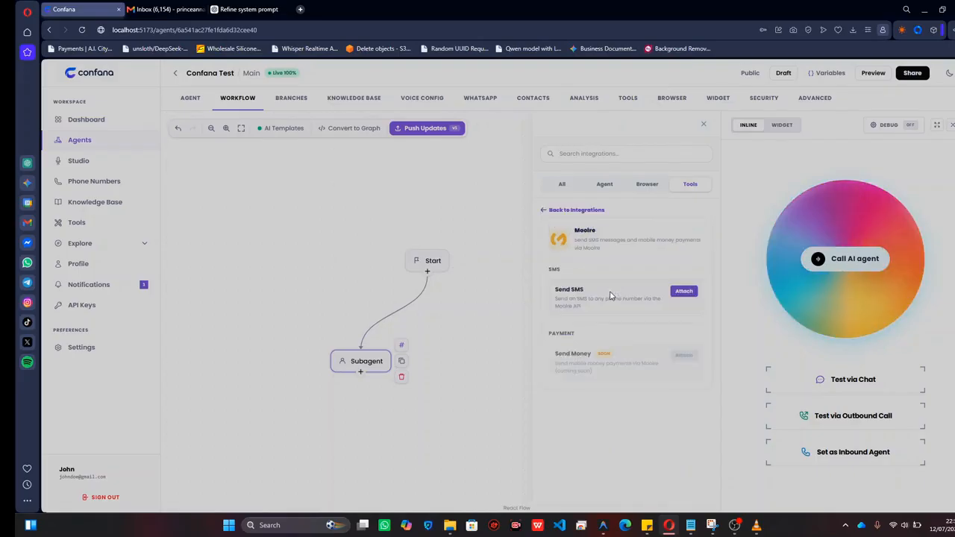
click(684, 291)
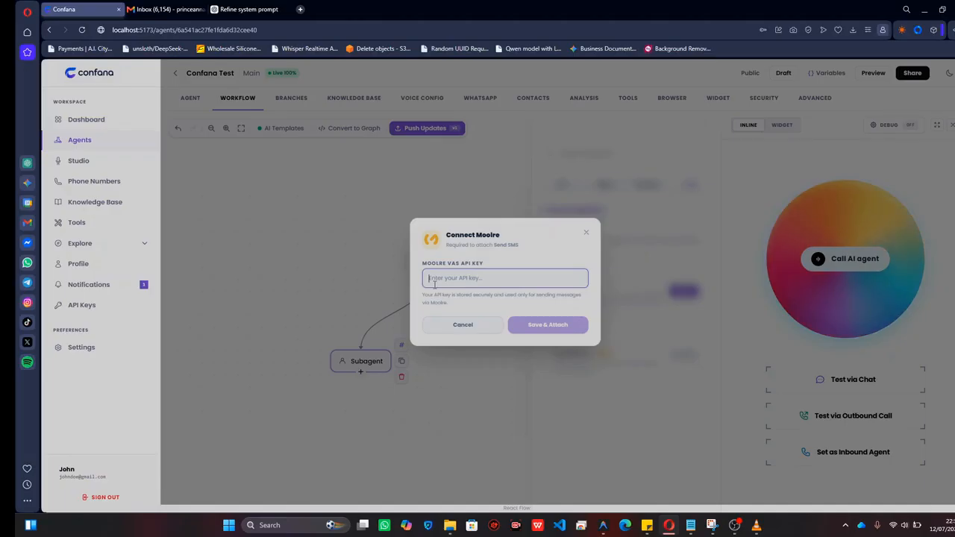
click(694, 527)
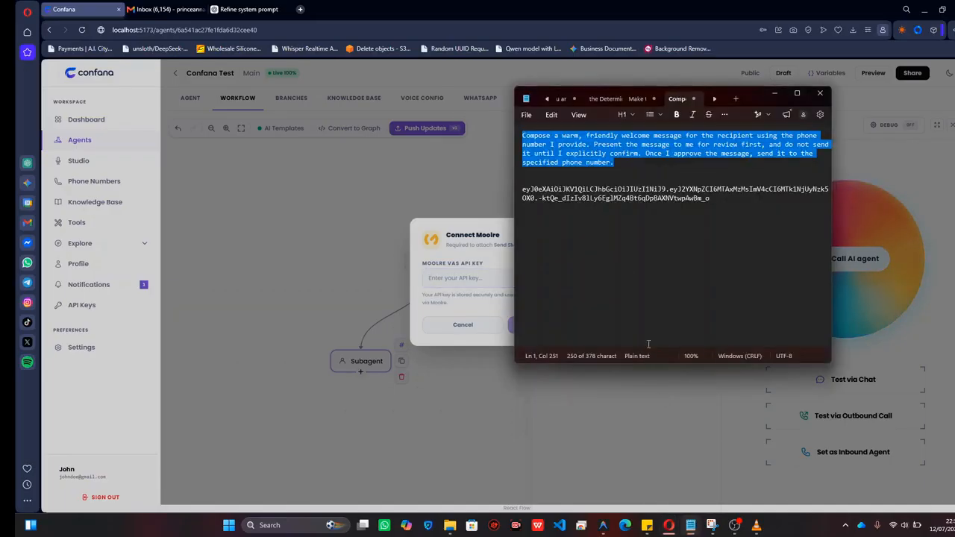
drag(714, 199, 522, 189)
key(ctrl+c)
click(471, 276)
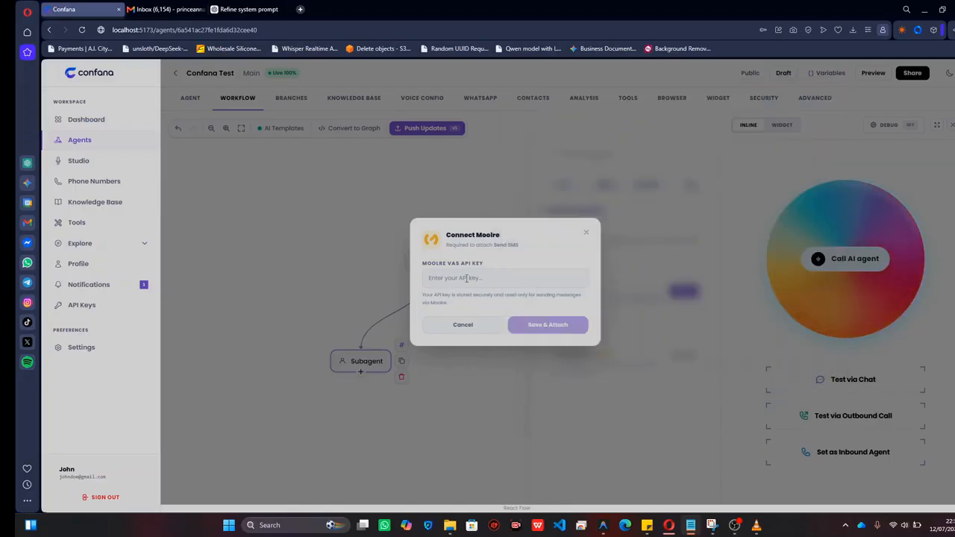
key(ctrl+v)
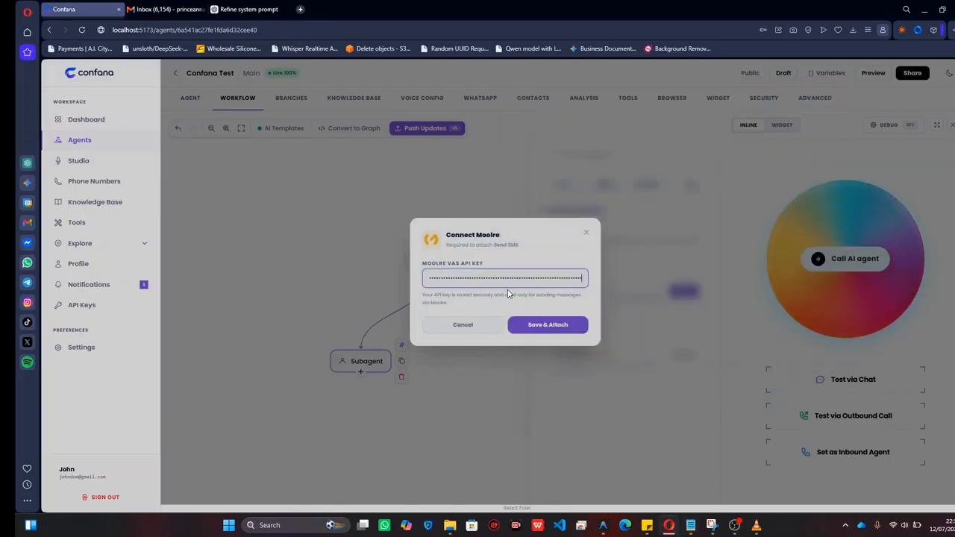
click(550, 327)
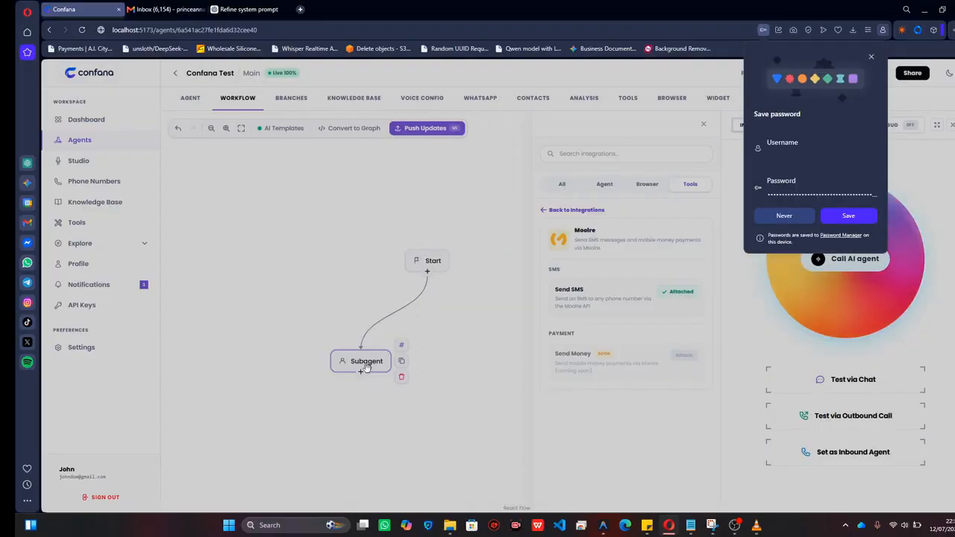
Check the tools attached to the Subagent node, and return to its general settings.
click(364, 361)
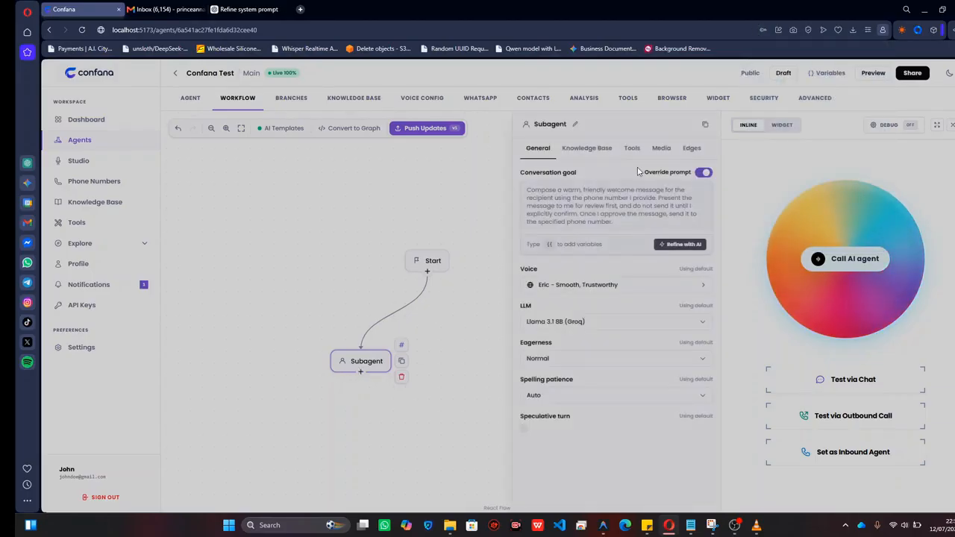
click(631, 147)
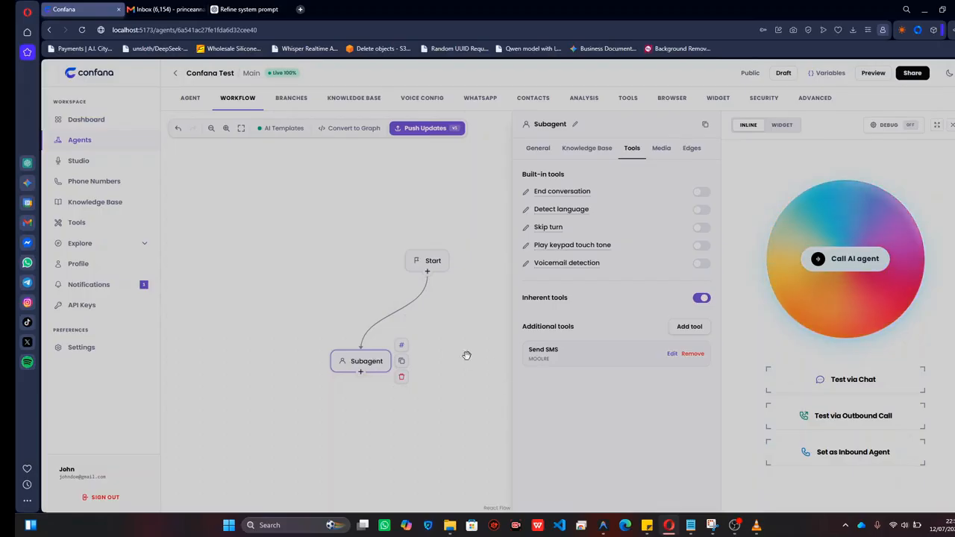
click(537, 147)
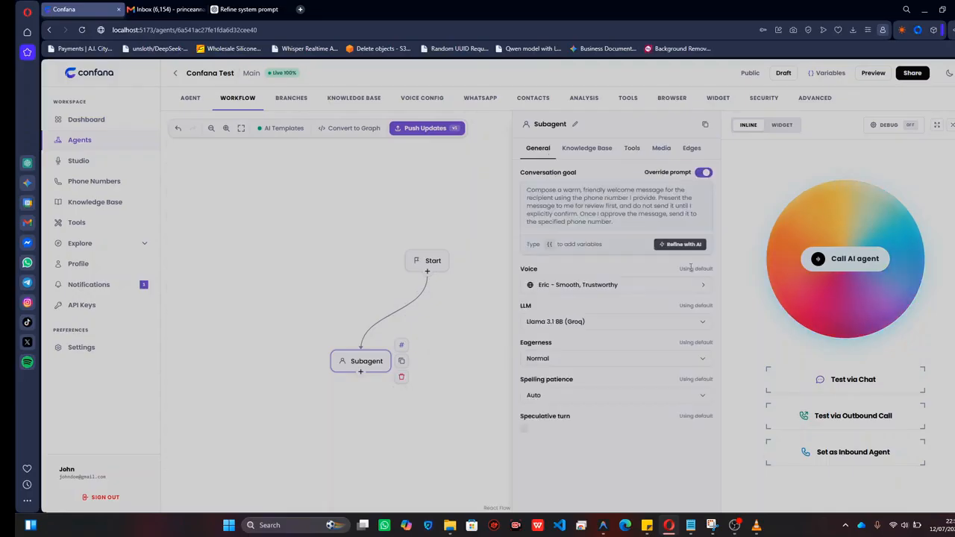
Start a chat test of the agent and send "Send the welcome message to" followed by the recipient's phone number.
click(847, 382)
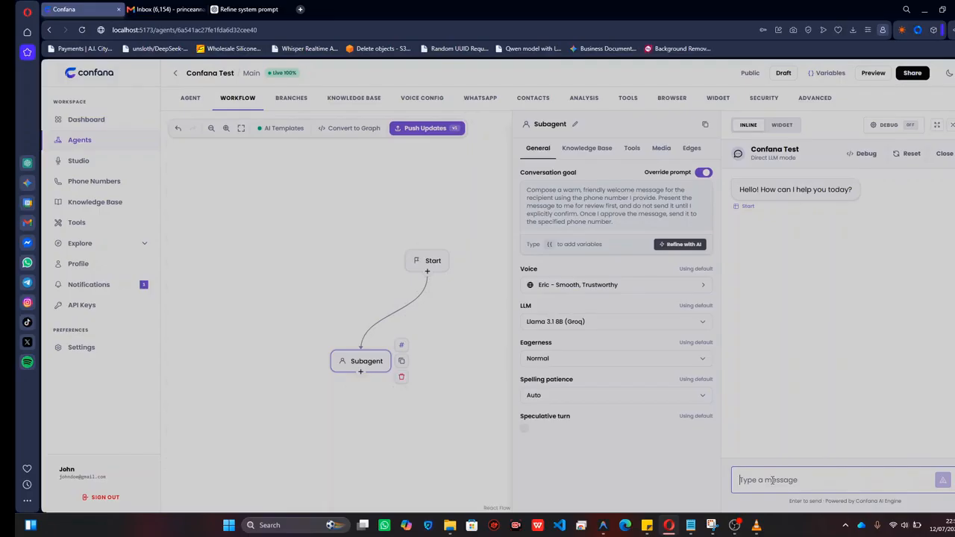
text(Send the w)
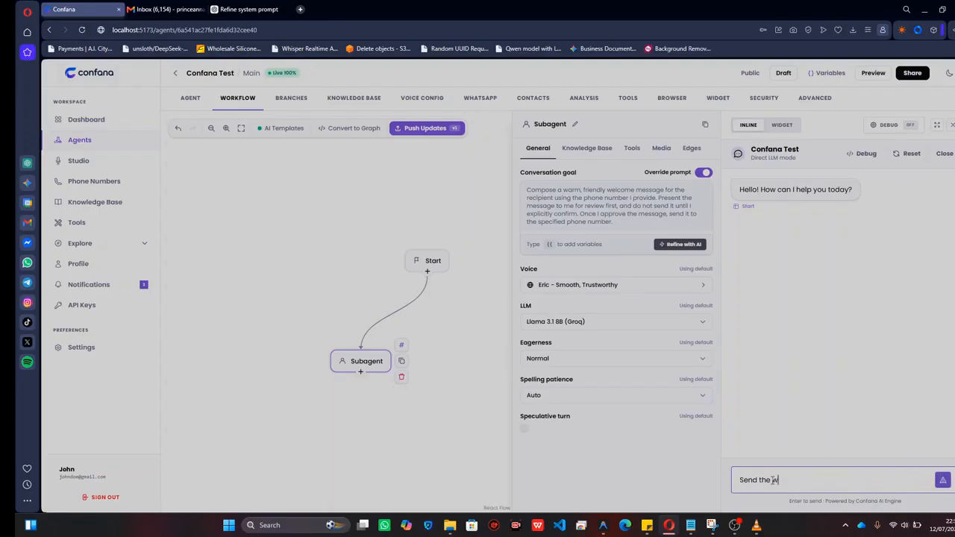
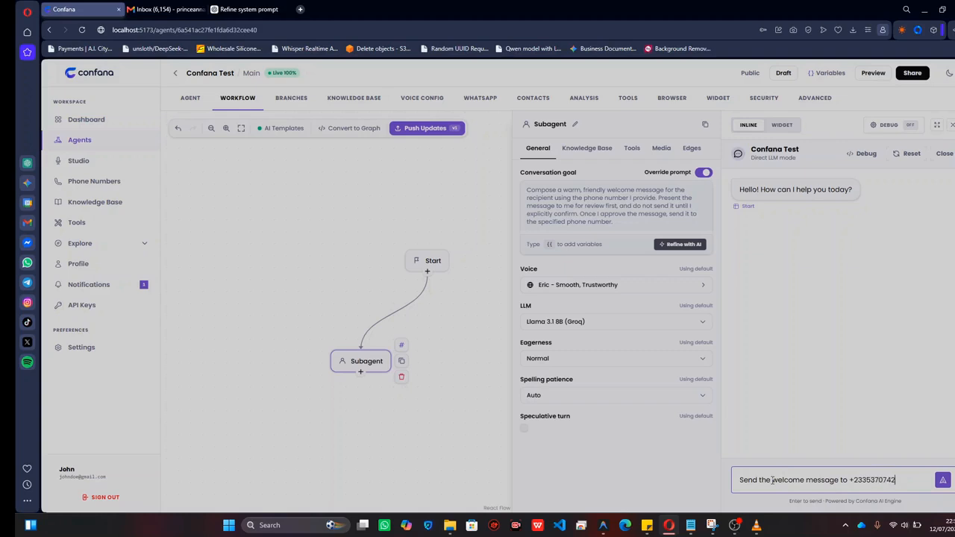
drag(858, 480, 906, 480)
click(905, 480)
click(942, 481)
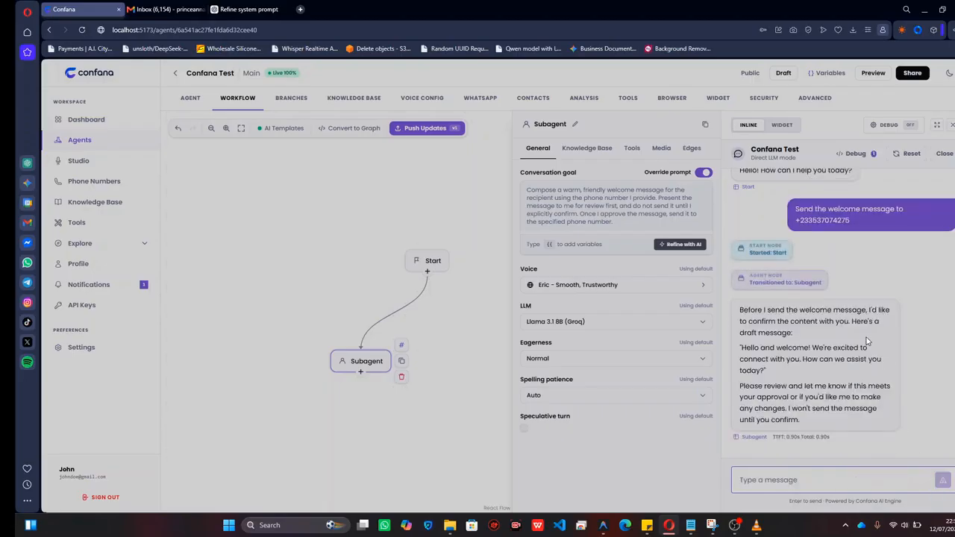
Open the chat's LLM debug log and examine the prompt, chat history and raw output of the Subagent response.
click(850, 153)
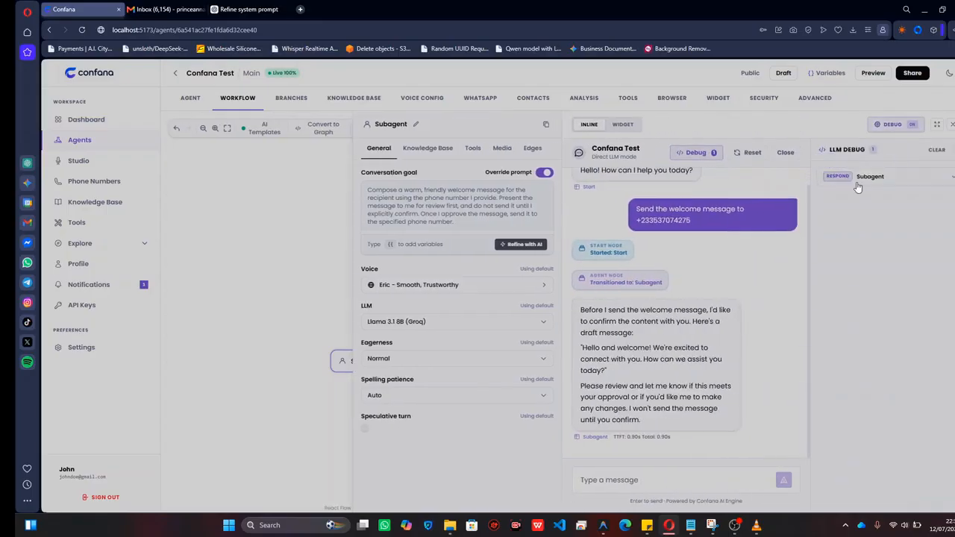
click(869, 184)
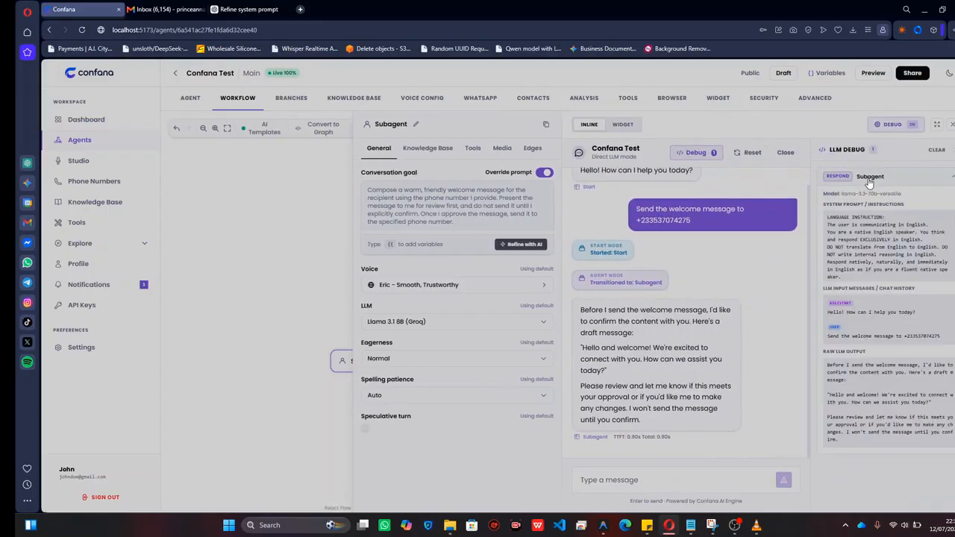
click(870, 184)
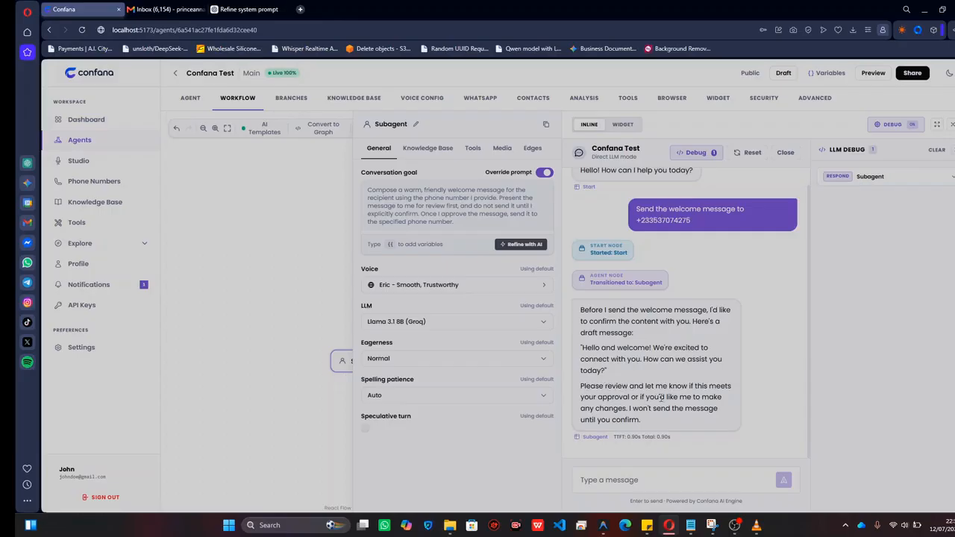
Approve the drafted welcome message by replying "send it" in the test chat.
click(643, 481)
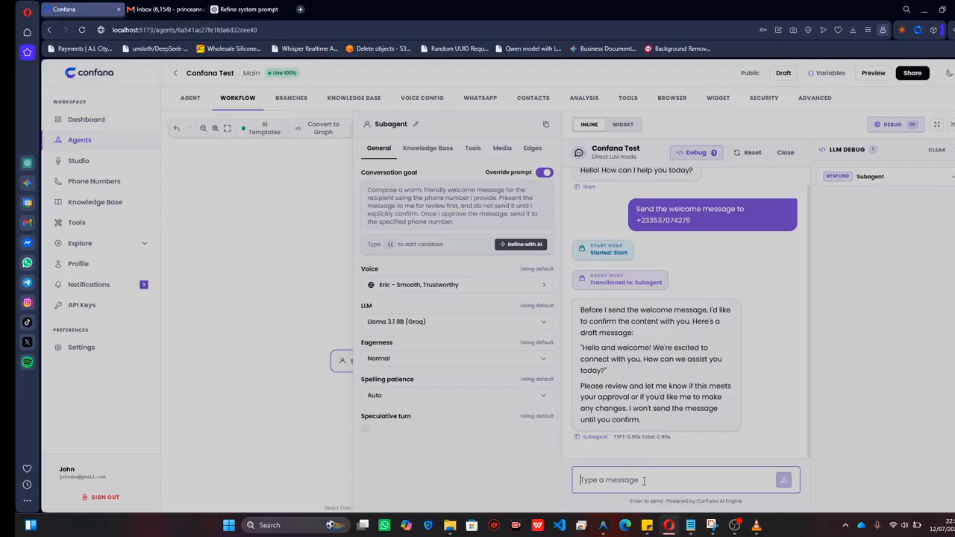
text(send it)
key(Return)
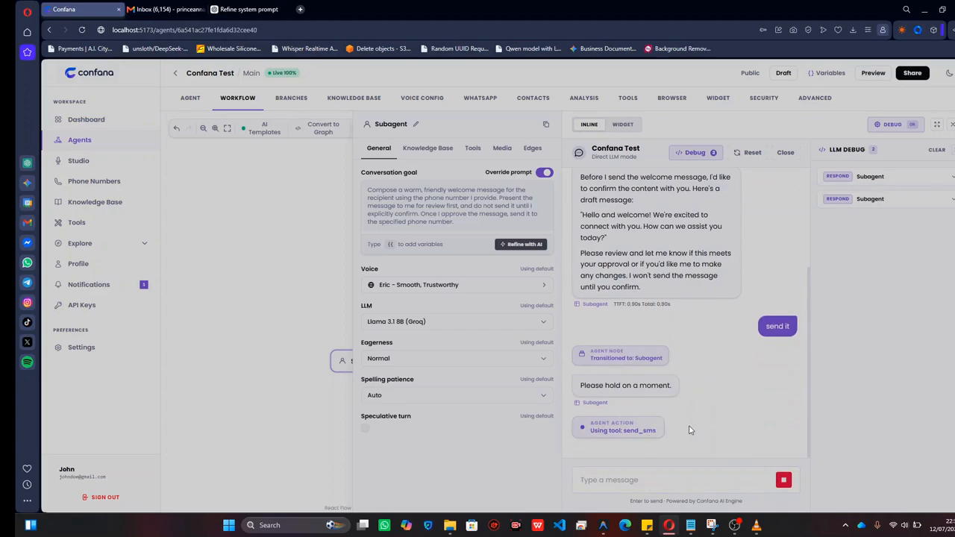
Examine the send_sms action's input arguments and result in the debug log, and read the agent's reply in the chat.
drag(620, 433, 663, 433)
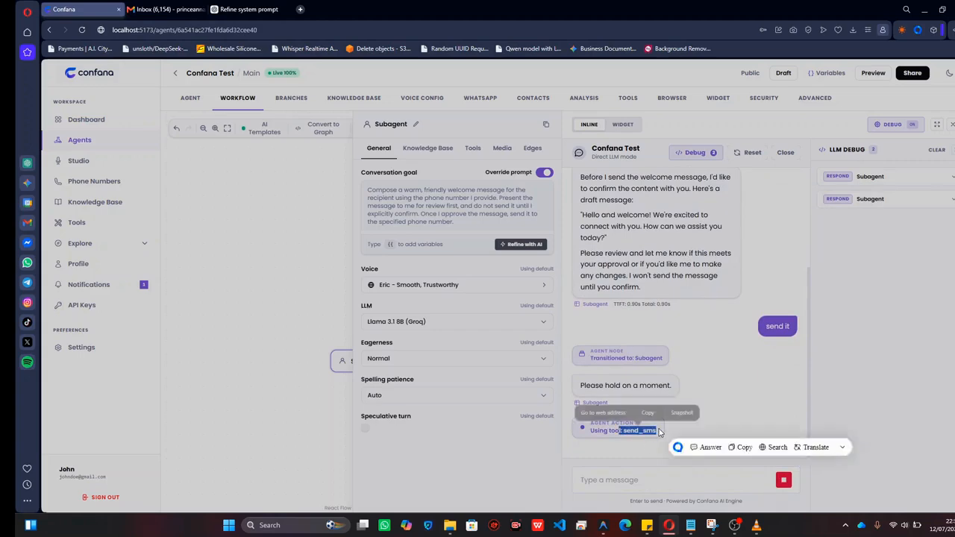
click(723, 388)
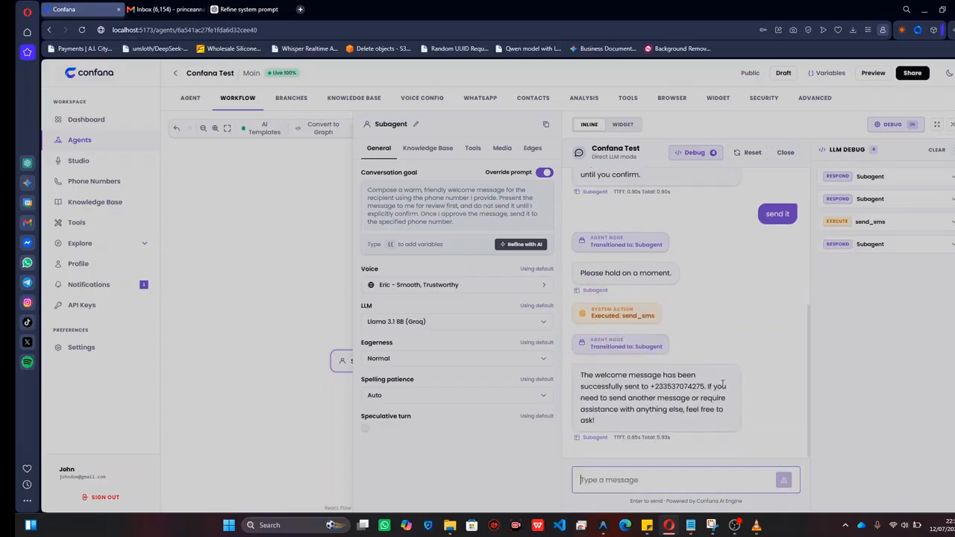
click(866, 225)
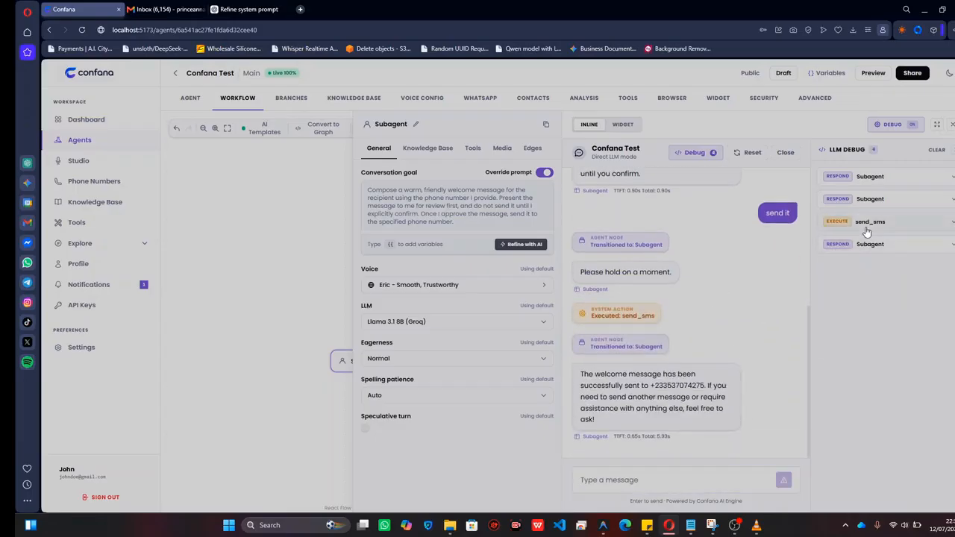
drag(594, 374, 707, 385)
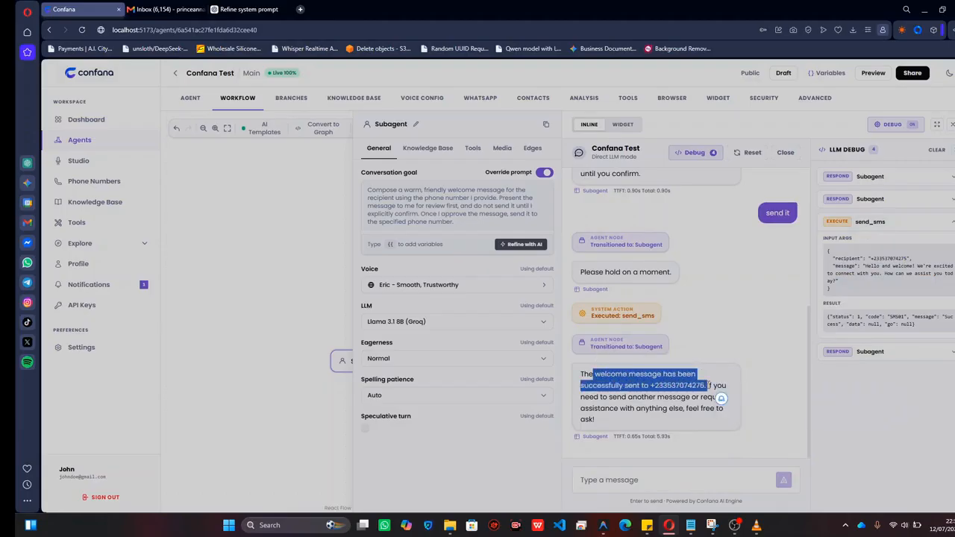
click(721, 397)
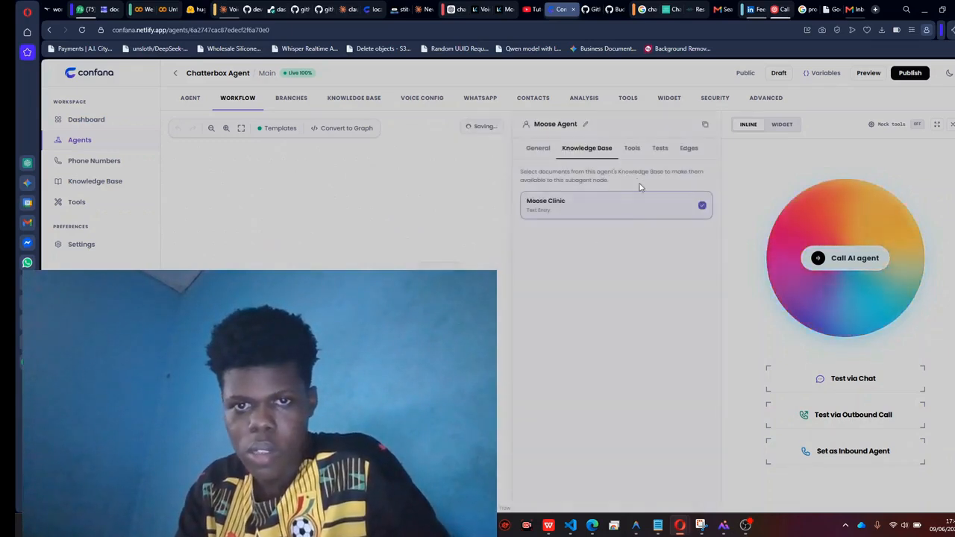
Show the Moose Agent node's general settings in the Chatterbox Agent workflow and place an outbound test call.
click(536, 149)
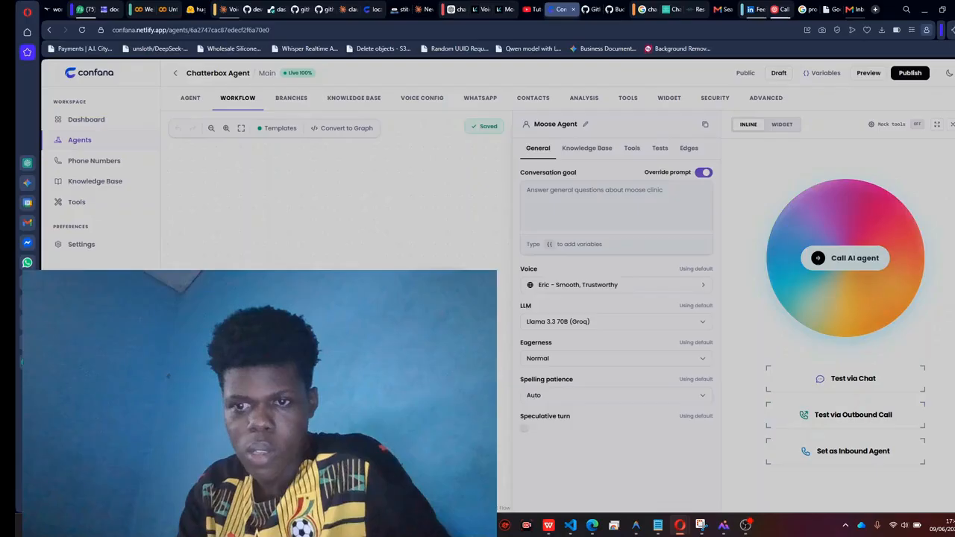
click(487, 267)
click(836, 407)
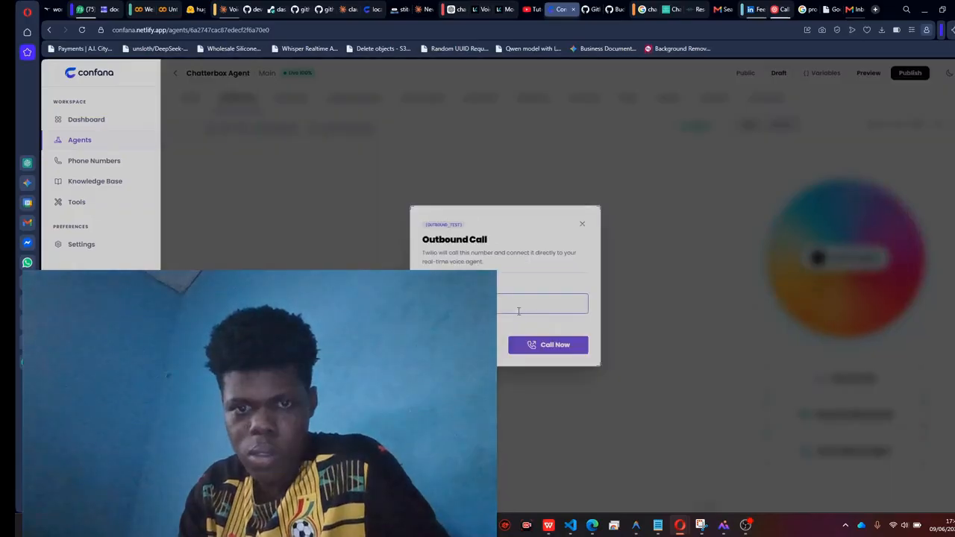
click(541, 344)
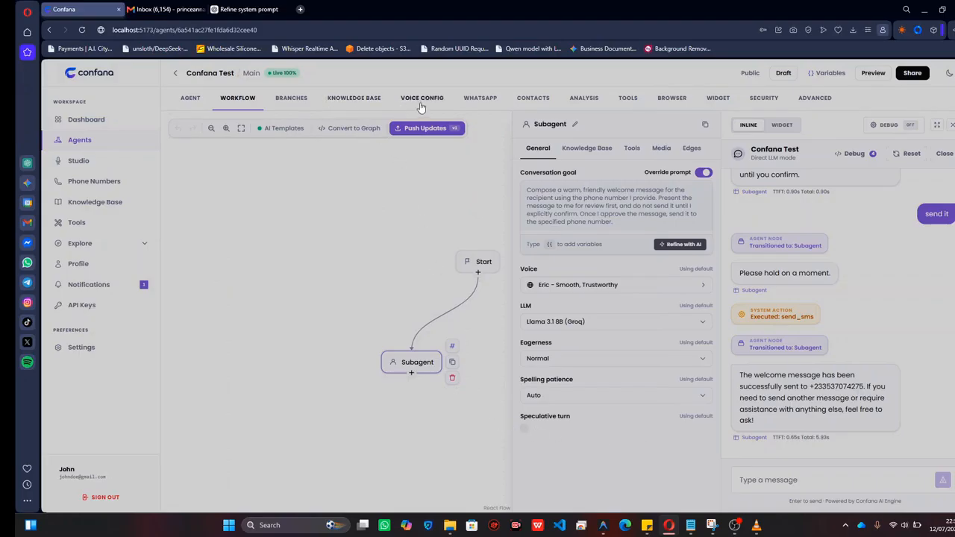
Look through the Confana Test agent's WhatsApp, contacts, workflow, analysis and tools pages, closing the test simulator on the way.
click(481, 102)
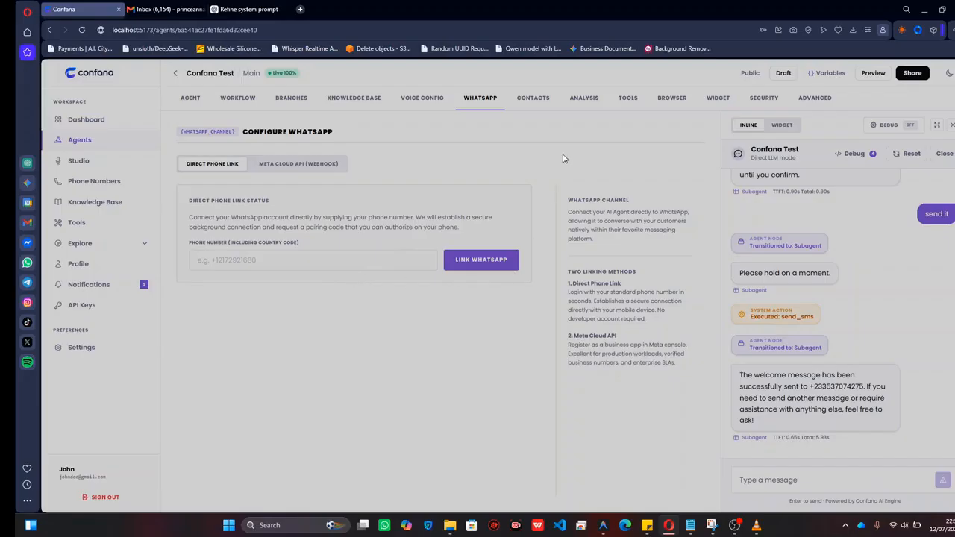
click(534, 100)
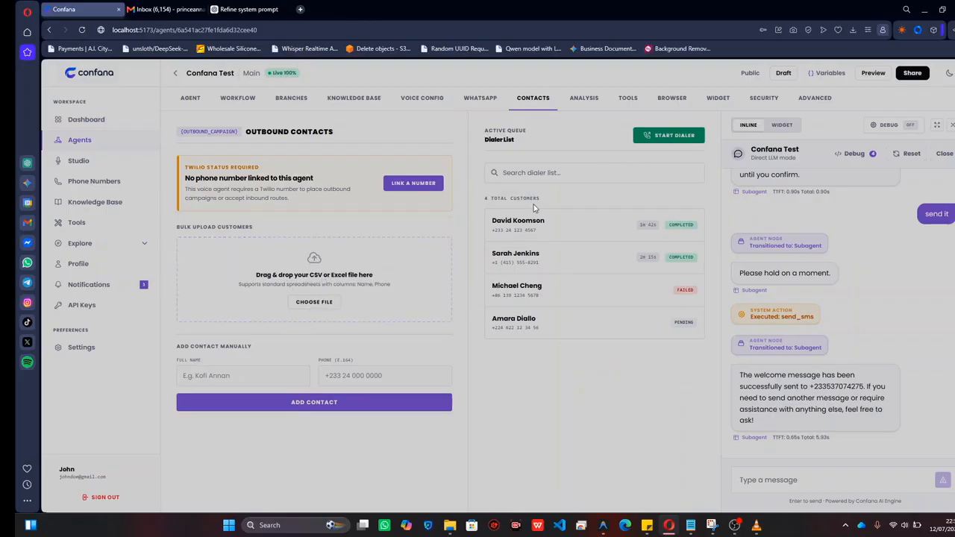
click(951, 125)
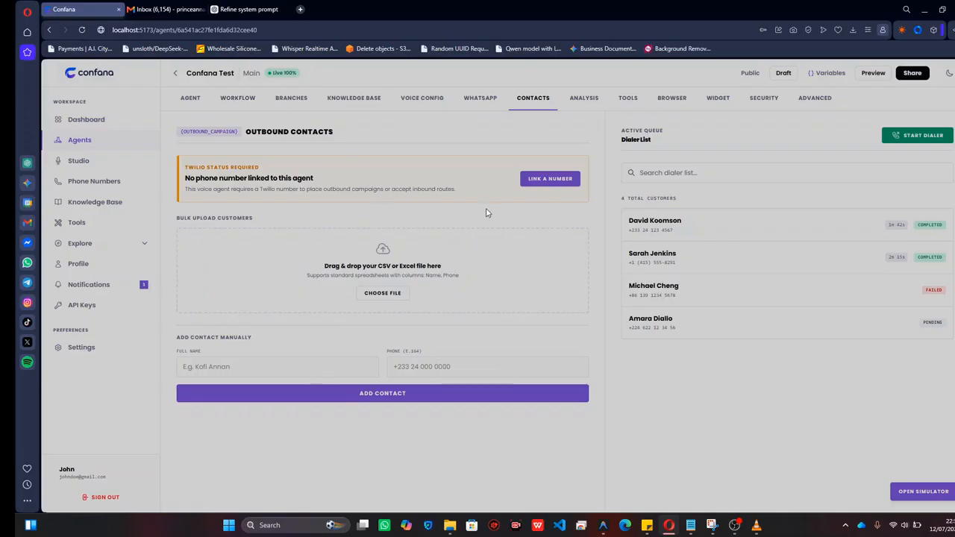
click(237, 100)
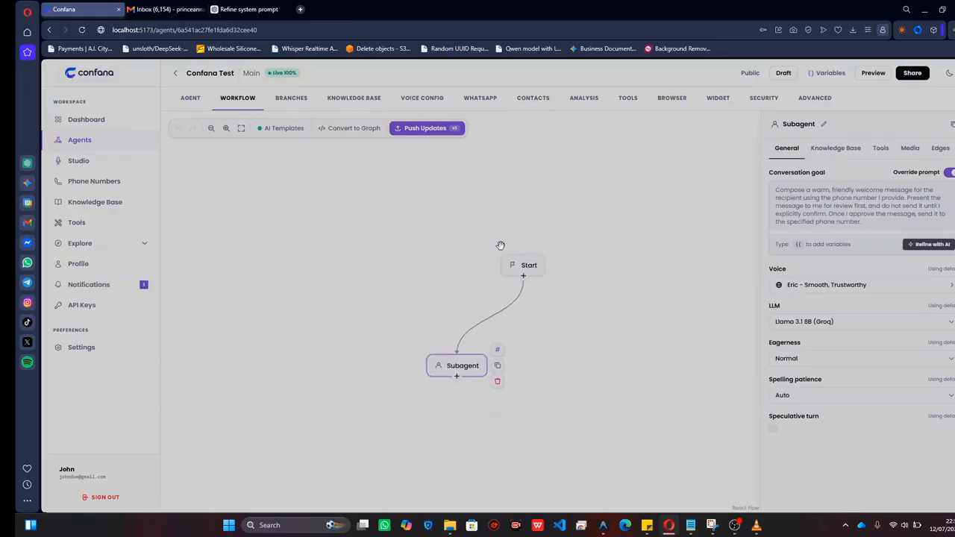
click(586, 98)
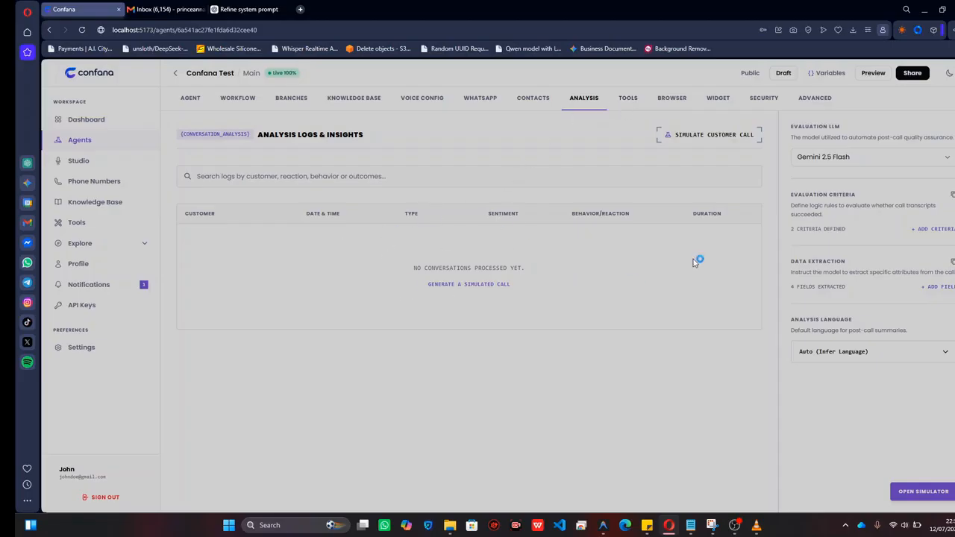
click(624, 104)
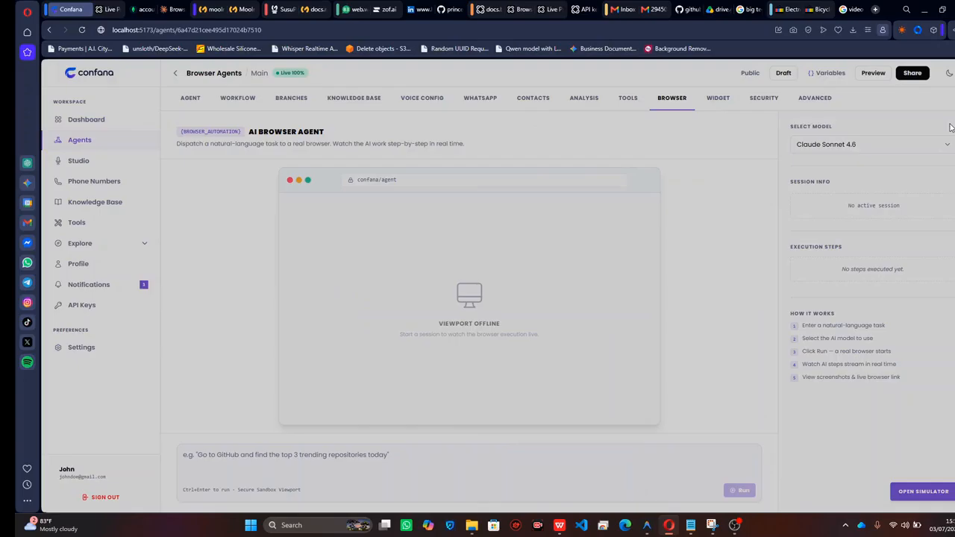
Write the browser agent's task as "Go to ebay and add a nvidia rtx to our cart".
click(260, 468)
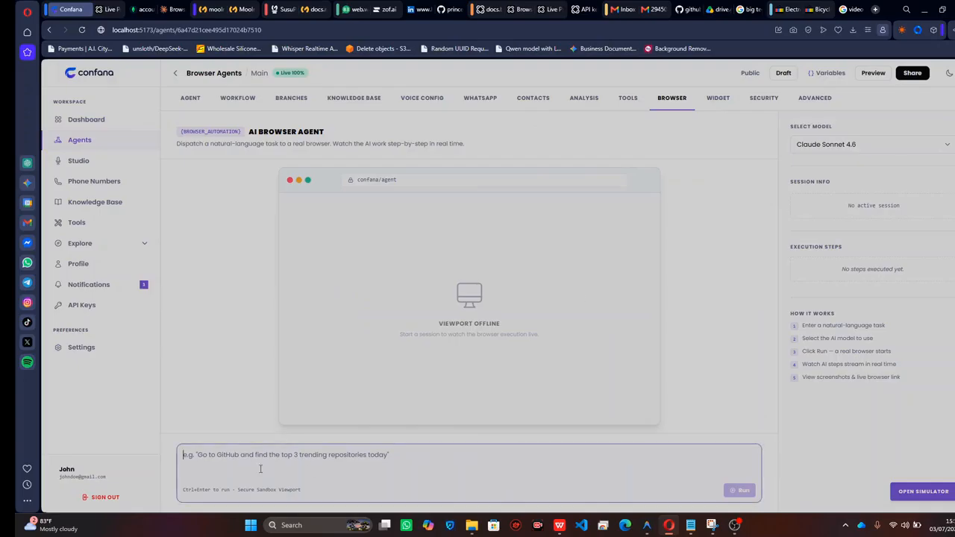
text(F)
key(BackSpace)
text(G)
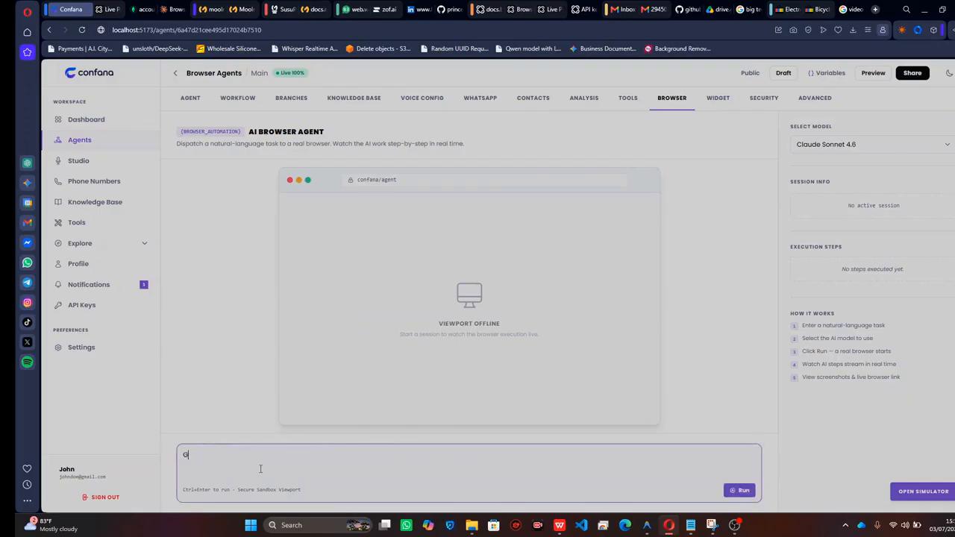
text(o to ebay and add )
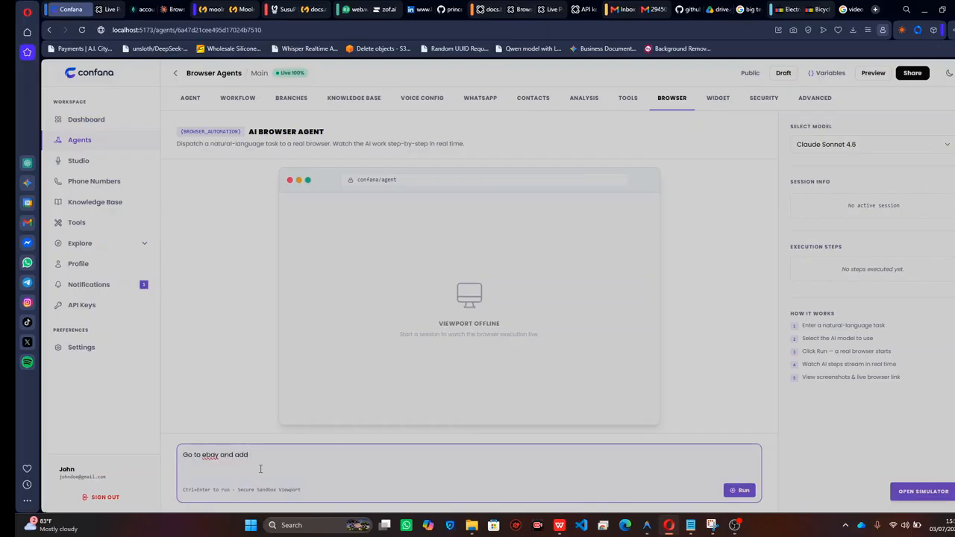
text(a)
text( nvidia )
text(rtx to )
text(a)
text(we)
key(BackSpace)
key(BackSpace)
text(ur cart)
Keep Claude Sonnet 4.6 as the browser agent's model and run the eBay cart task.
click(816, 151)
click(816, 151)
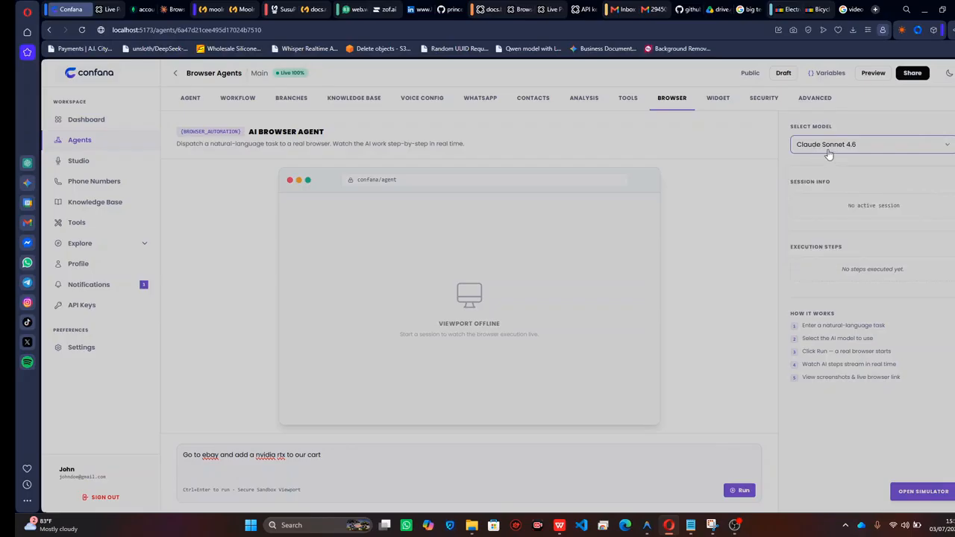
click(737, 490)
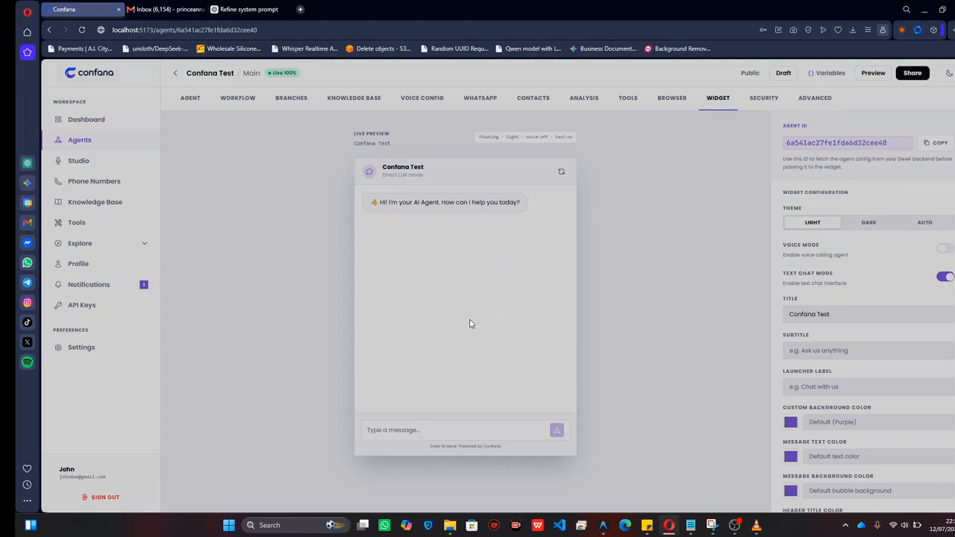
Set the Confana Test widget's message background color to green, #41b991.
scroll(830, 273, down, 1)
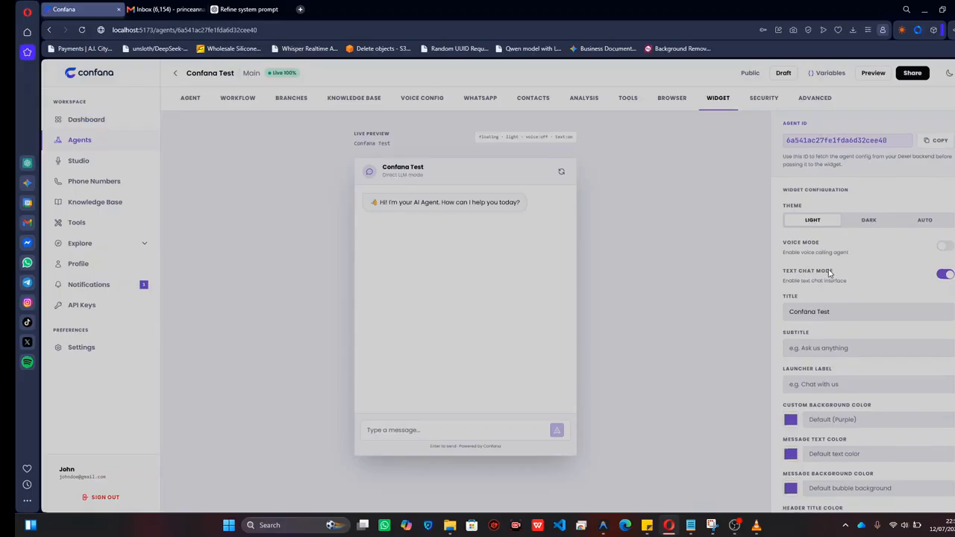
scroll(830, 274, down, 5)
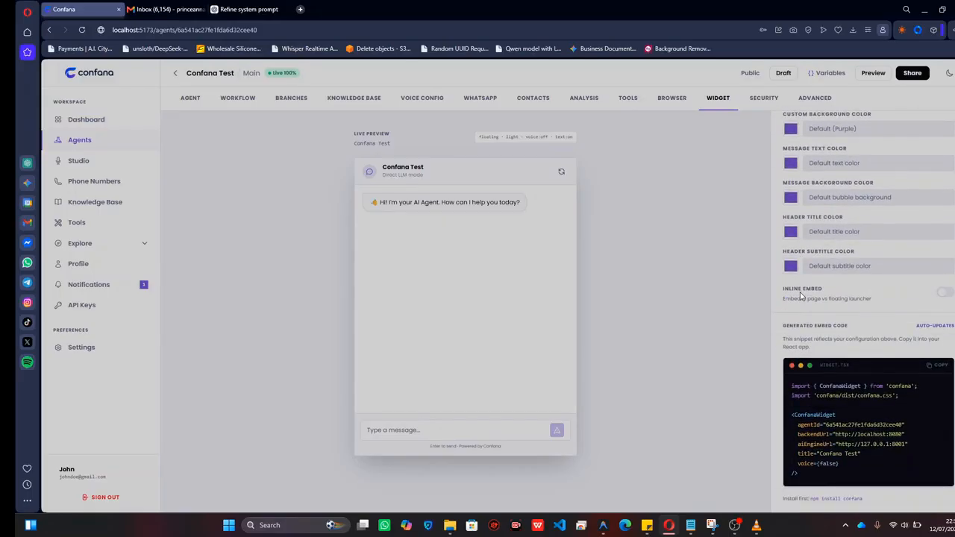
click(790, 197)
click(796, 222)
drag(796, 222, 858, 224)
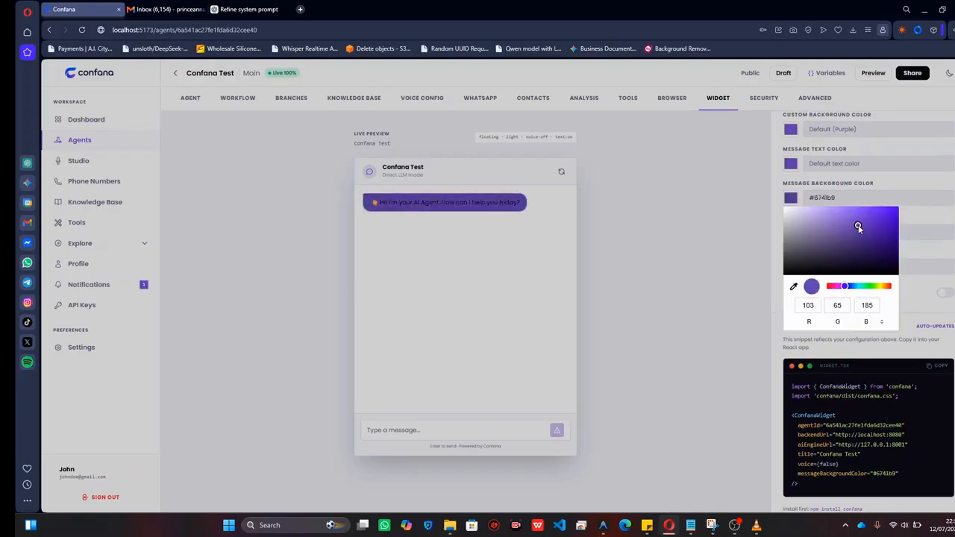
click(862, 287)
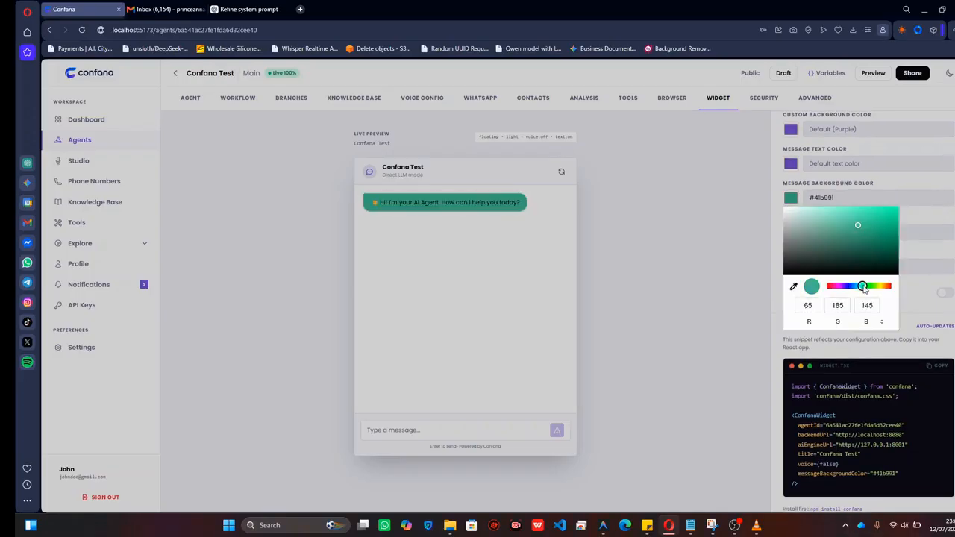